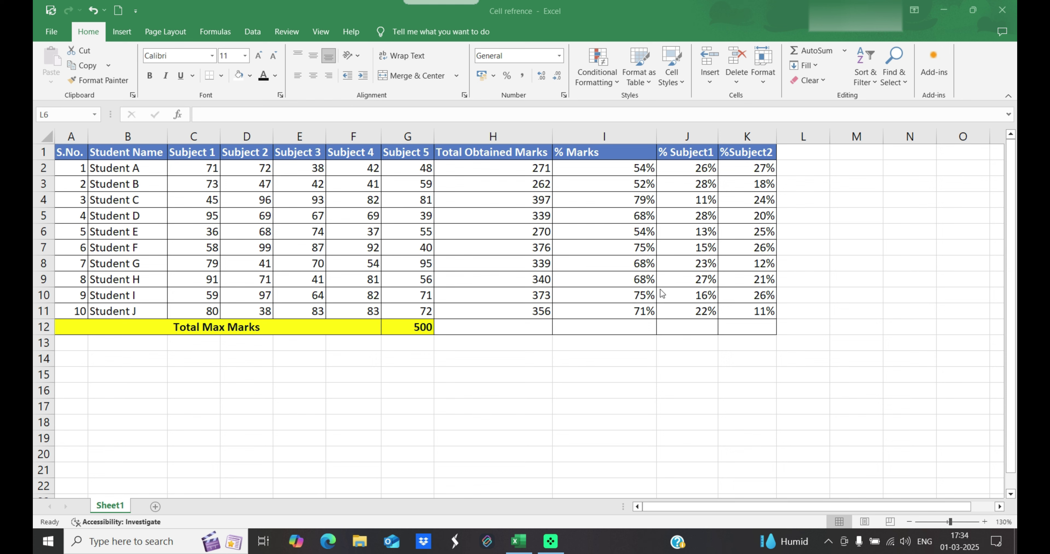
# Delete the % Subject1 and %Subject2 columns from the marks table
pyautogui.click(643, 300)
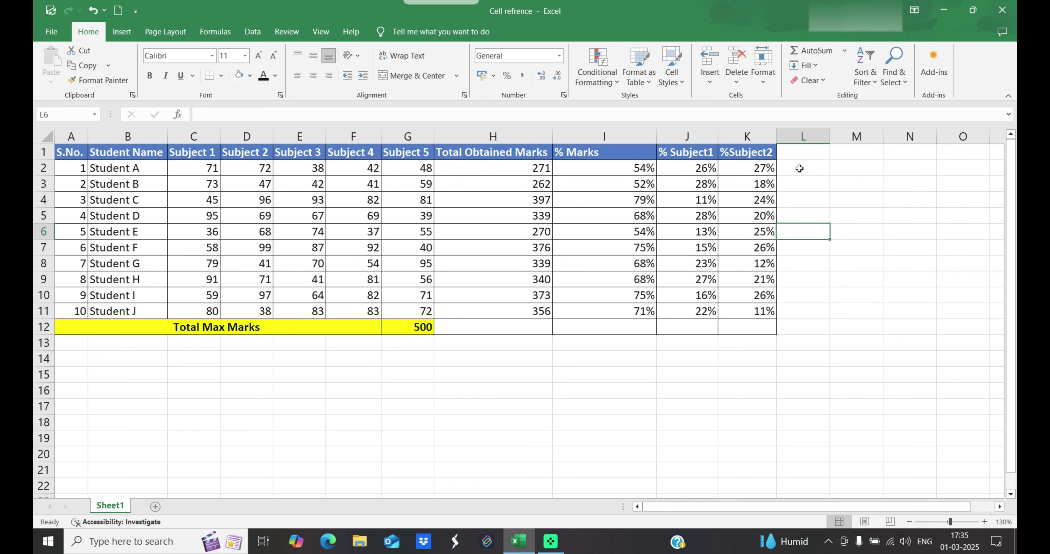
pyautogui.moveTo(687, 136); pyautogui.dragTo(750, 136)
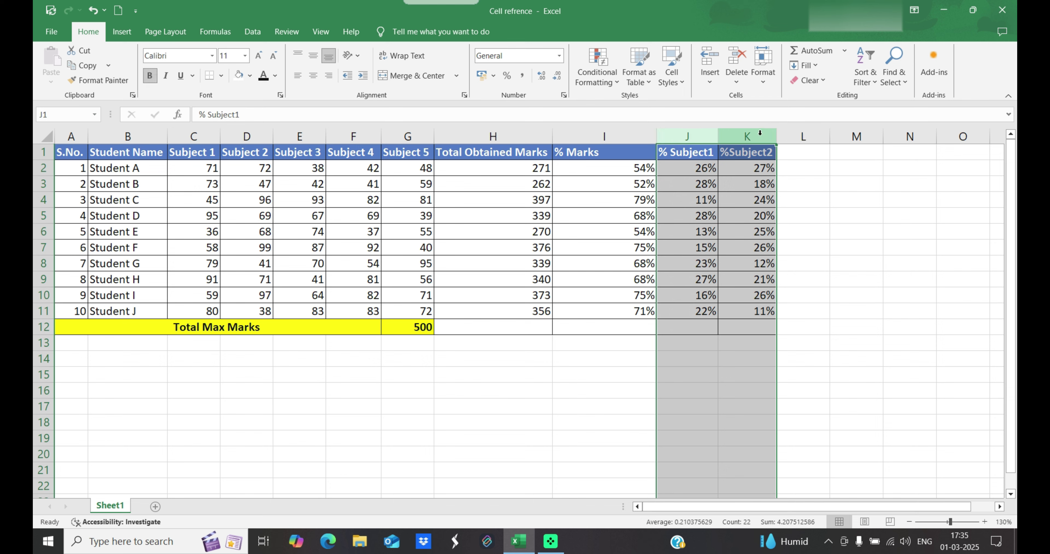
pyautogui.rightClick(759, 136)
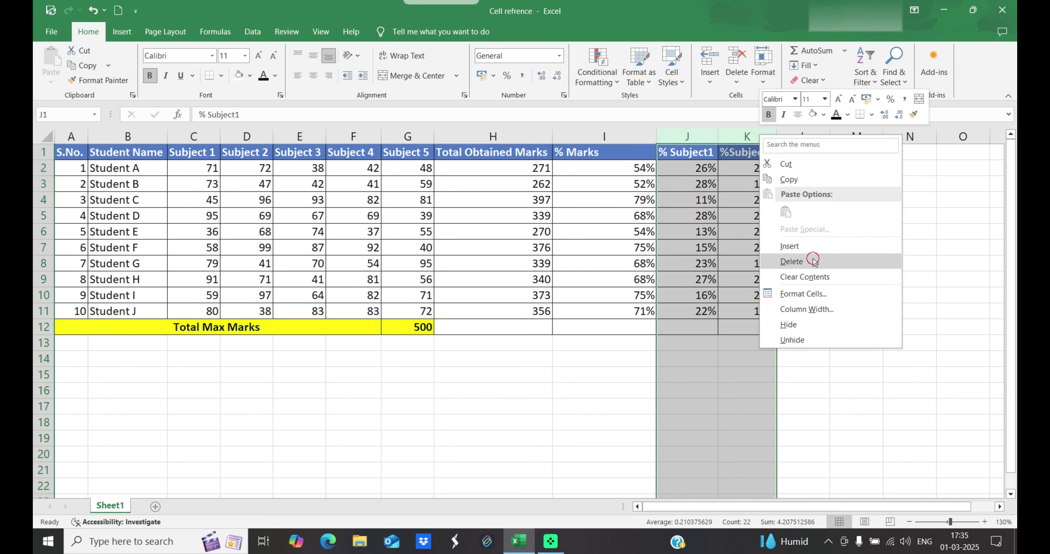
pyautogui.click(791, 261)
# Enter the header "Rank" in J1, beside the % Marks column
pyautogui.moveTo(491, 153); pyautogui.dragTo(511, 316)
pyautogui.click(684, 156)
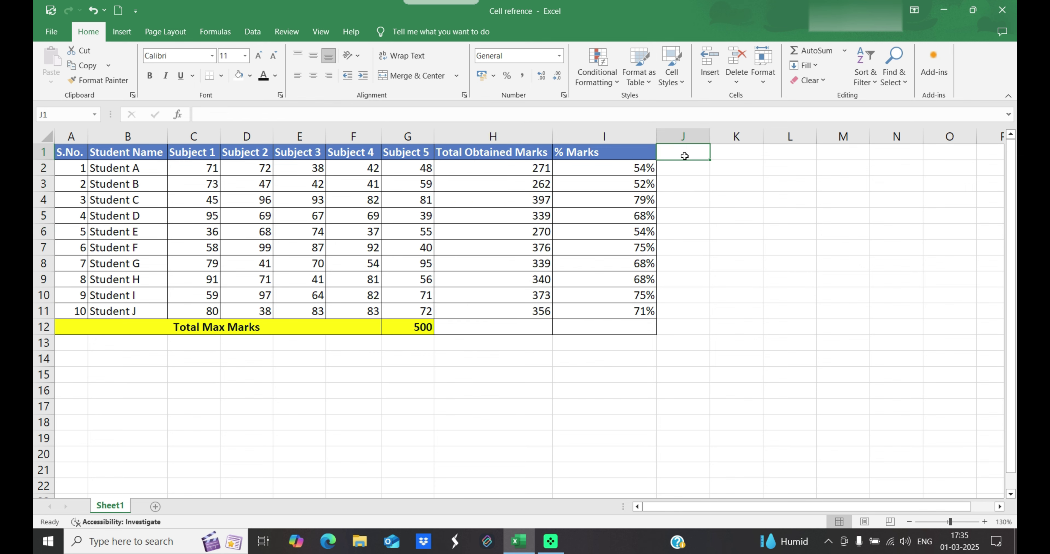
pyautogui.write('Rank')
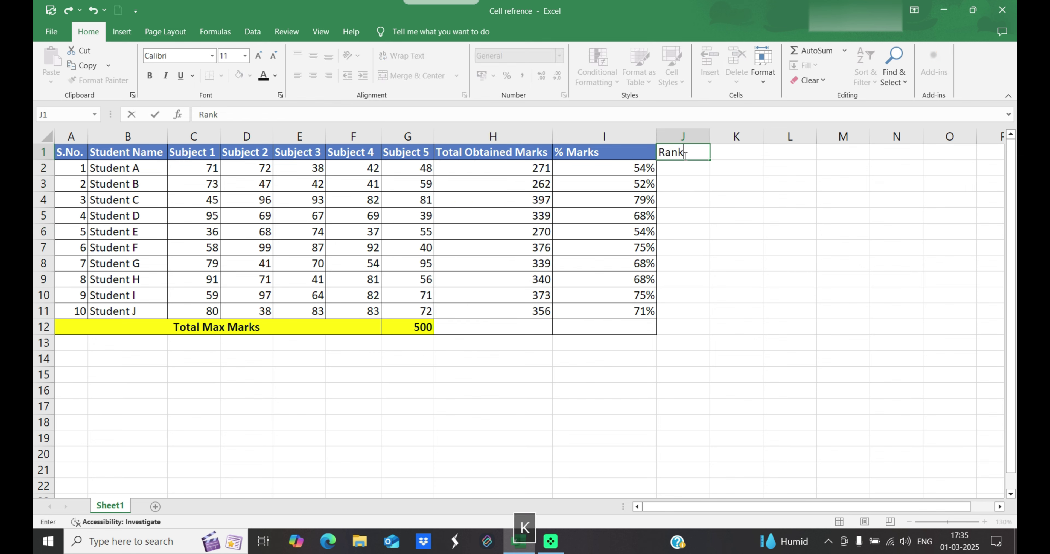
pyautogui.press('Return')
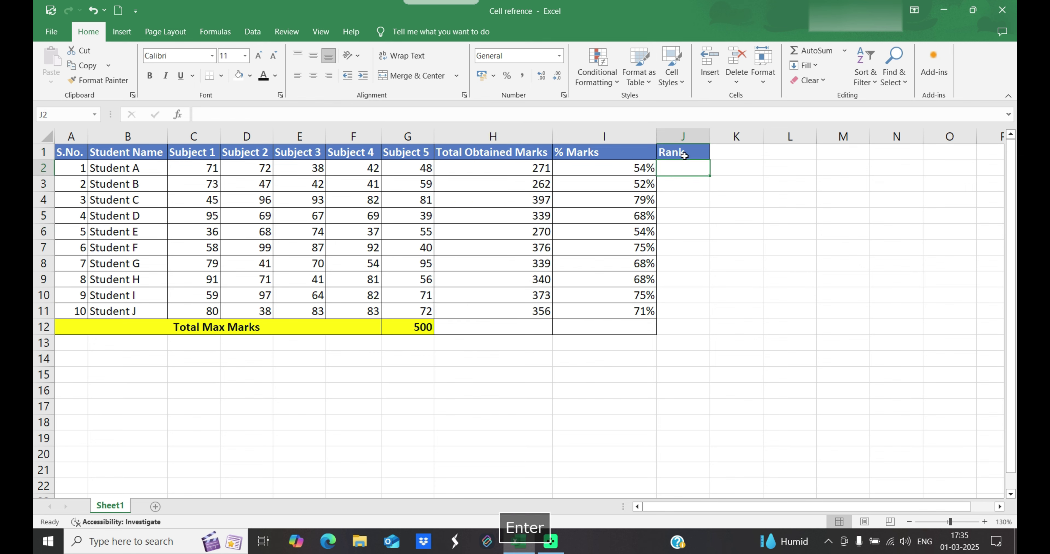
# Apply all borders to the Rank column cells J1:J11
pyautogui.moveTo(683, 153); pyautogui.dragTo(683, 314)
pyautogui.click(221, 76)
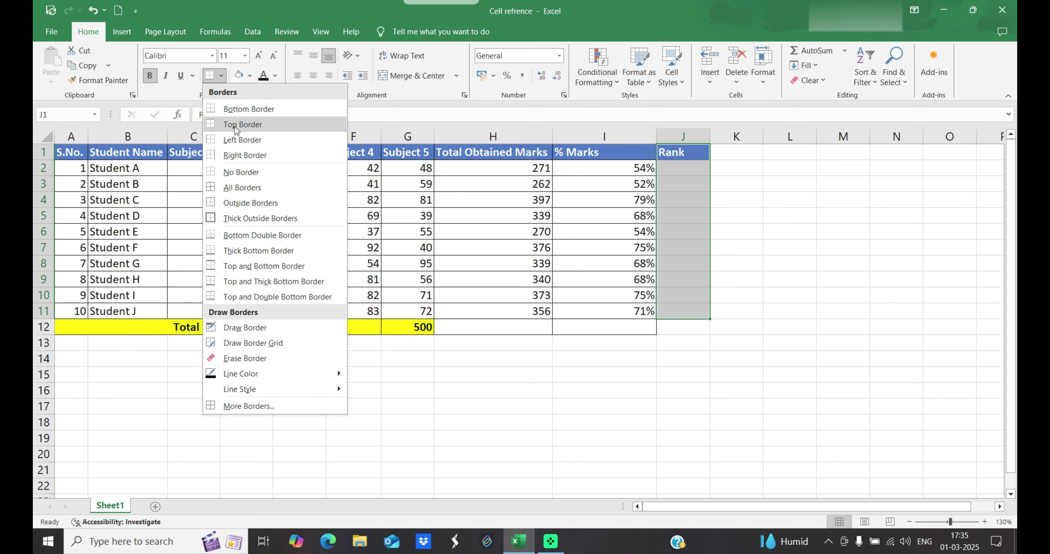
pyautogui.click(257, 188)
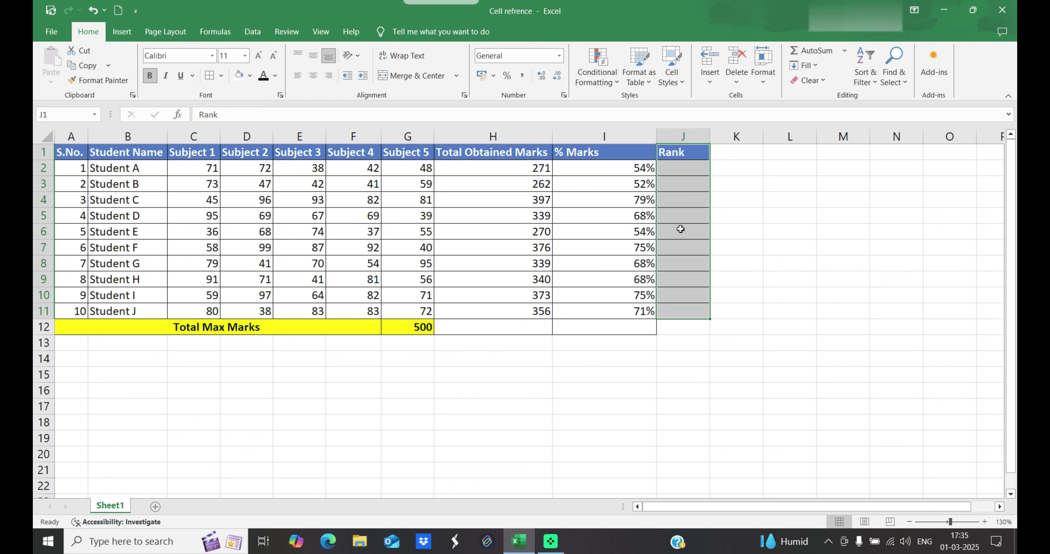
# Enter =RANK(H2,$H$2:$H$11,0) in J2 to rank Student A's total marks in descending order against the fixed range
pyautogui.click(683, 176)
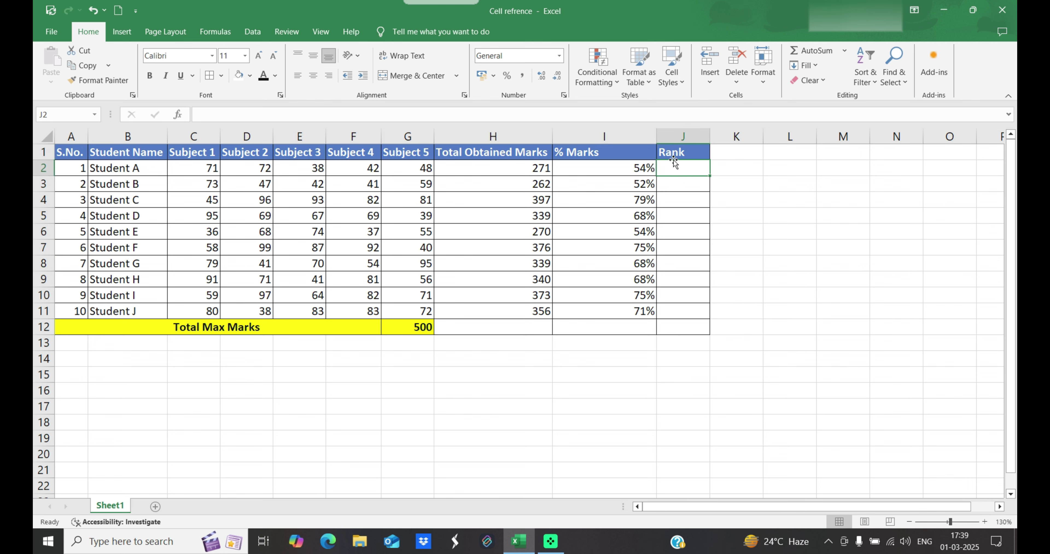
pyautogui.write('=')
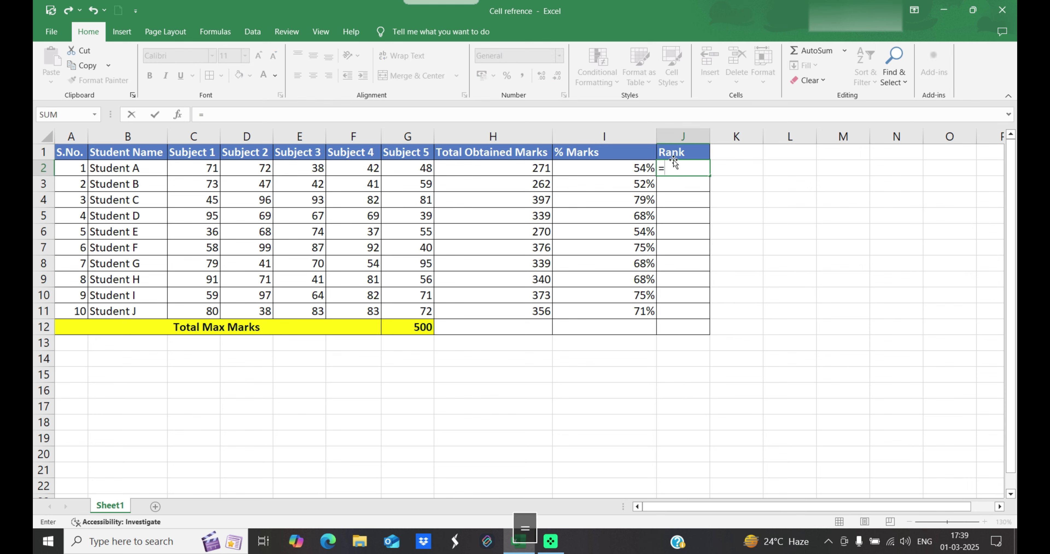
pyautogui.write('Rank')
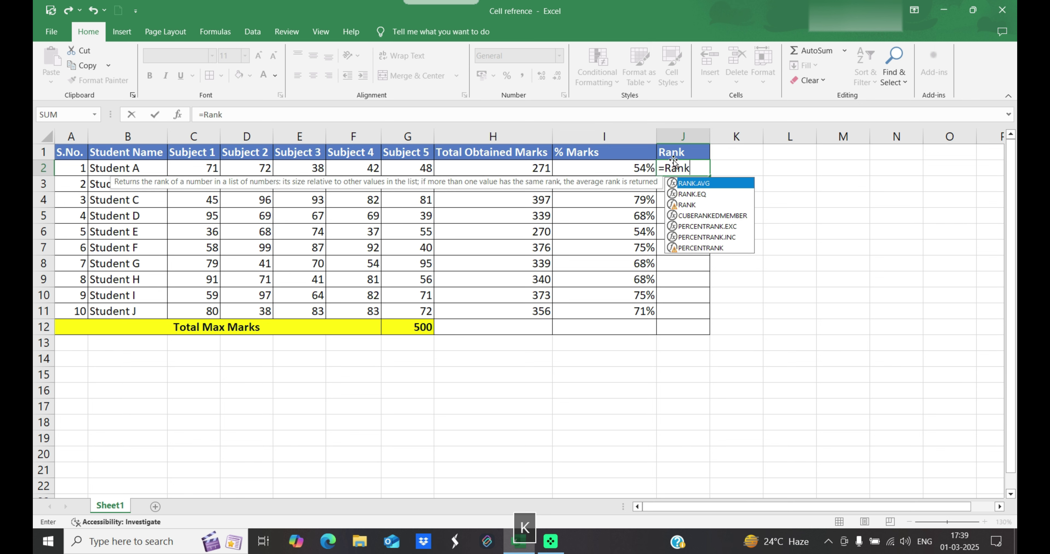
pyautogui.write('(')
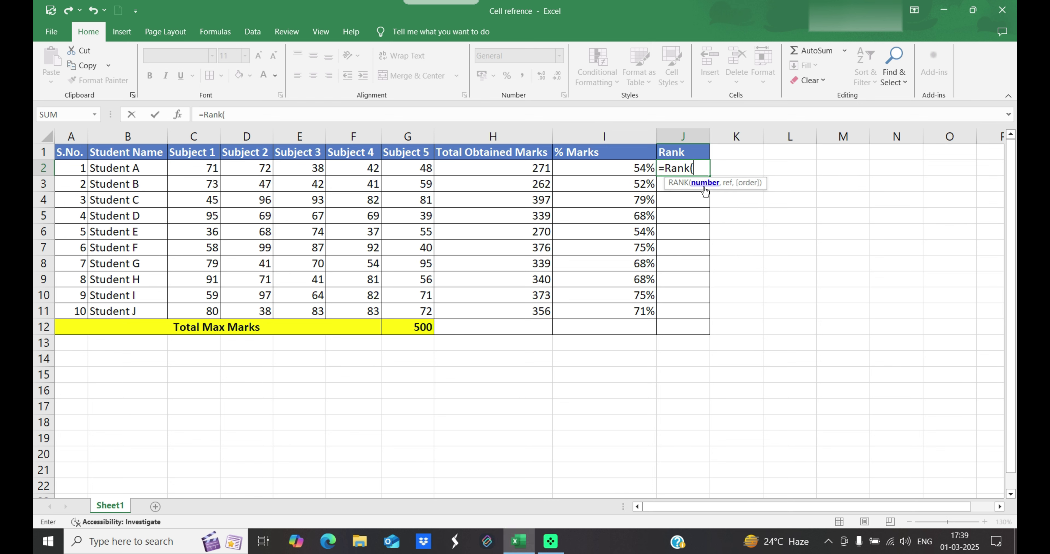
pyautogui.click(522, 171)
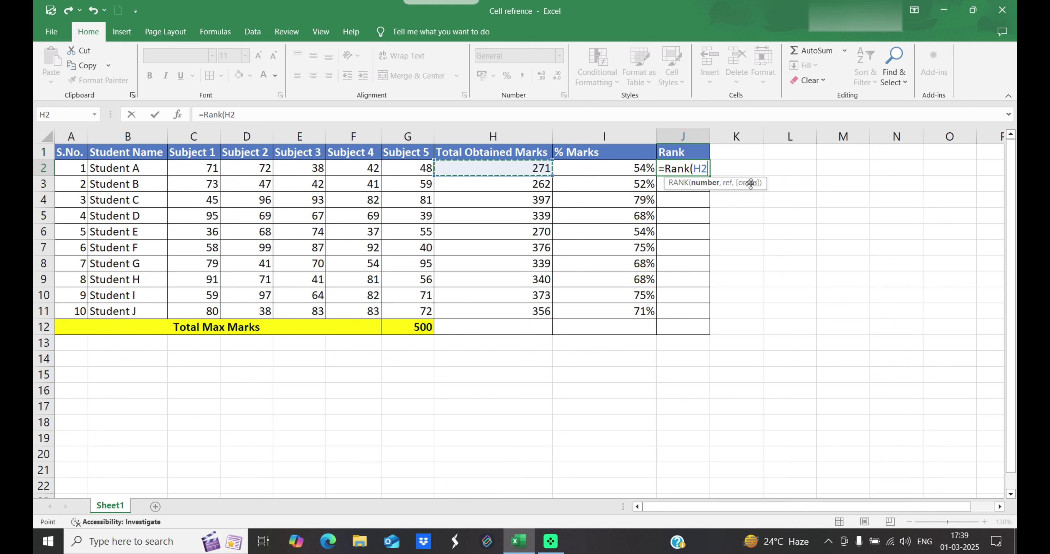
pyautogui.write(',')
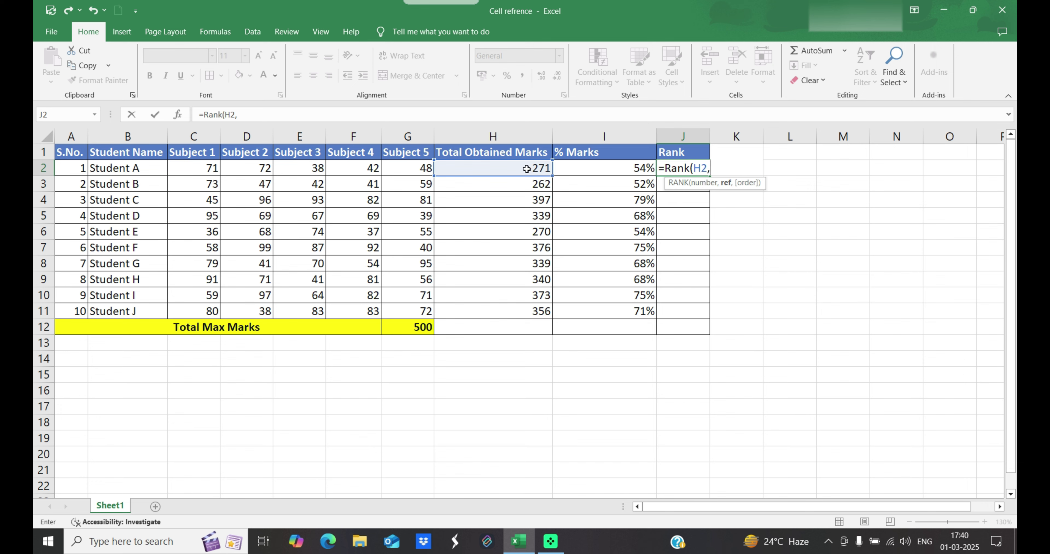
pyautogui.moveTo(527, 168); pyautogui.dragTo(528, 310)
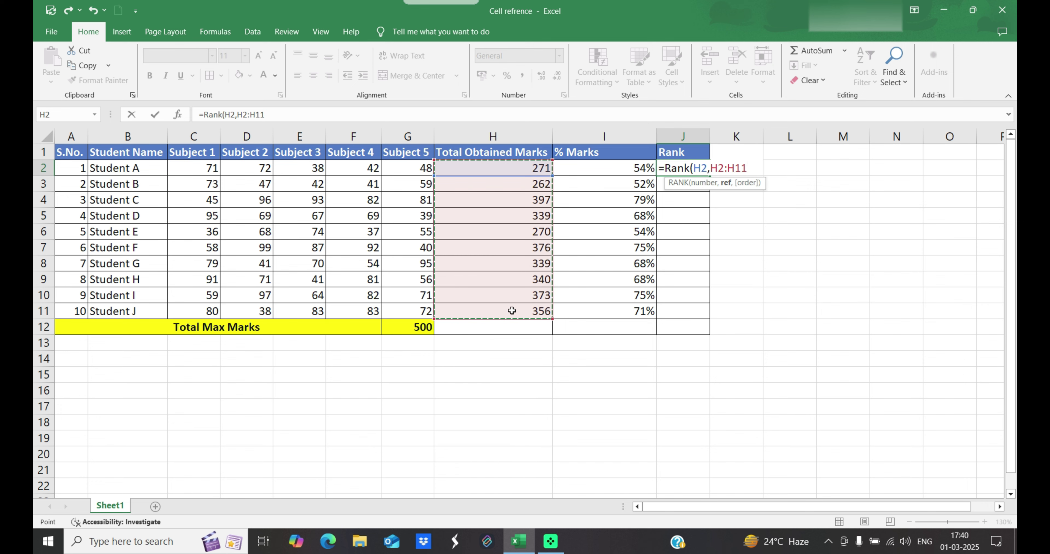
pyautogui.press('F4')
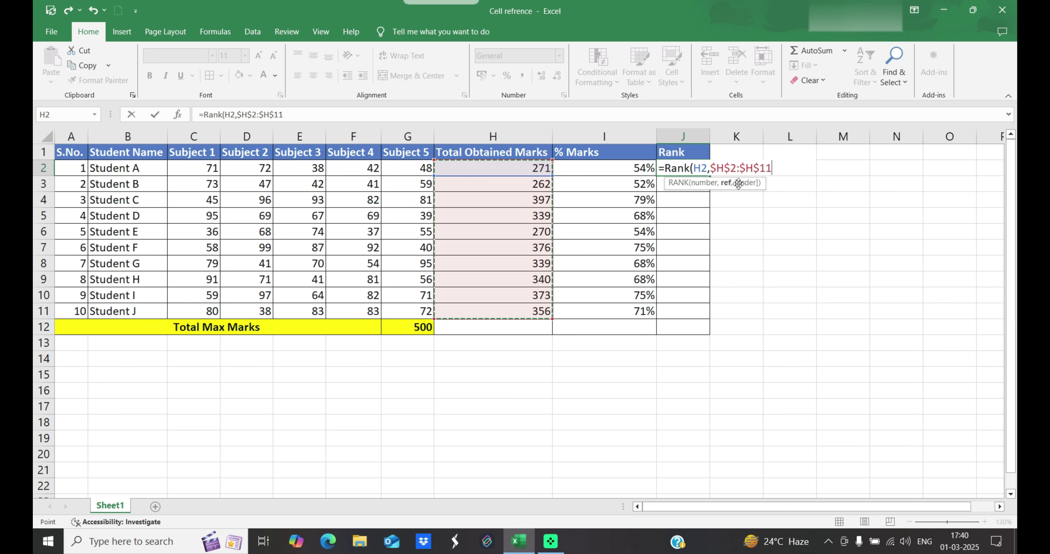
pyautogui.write(',')
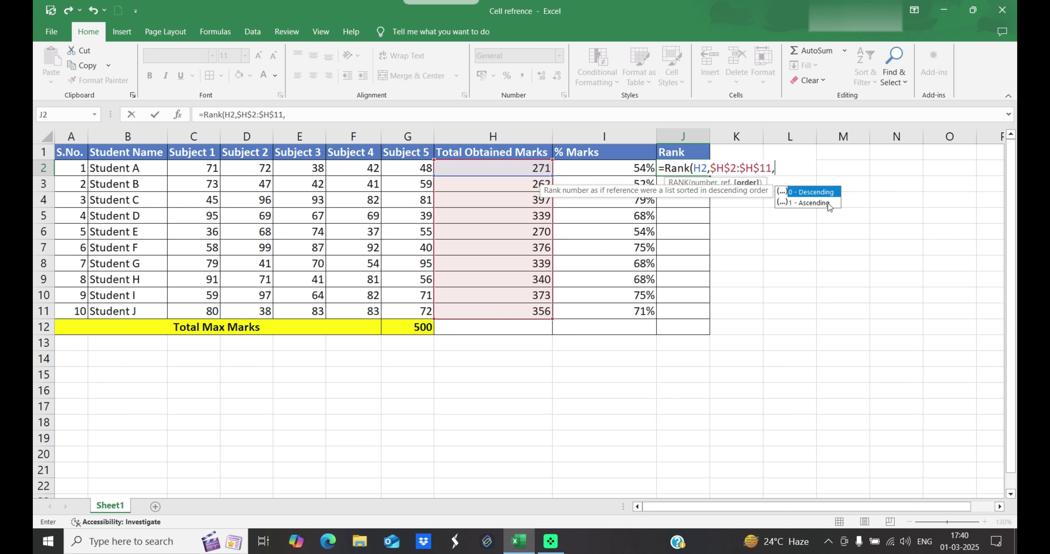
pyautogui.click(816, 192)
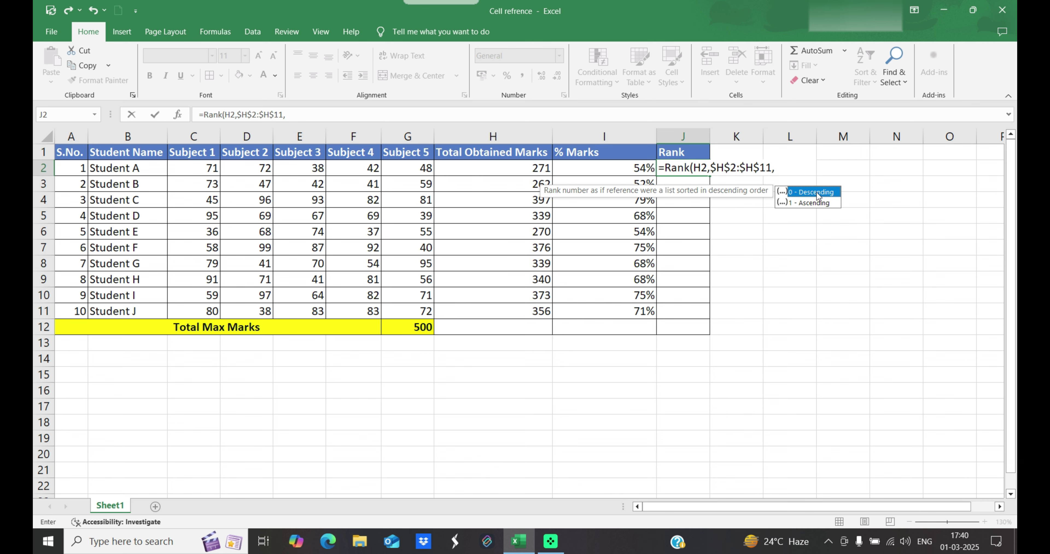
pyautogui.write('0')
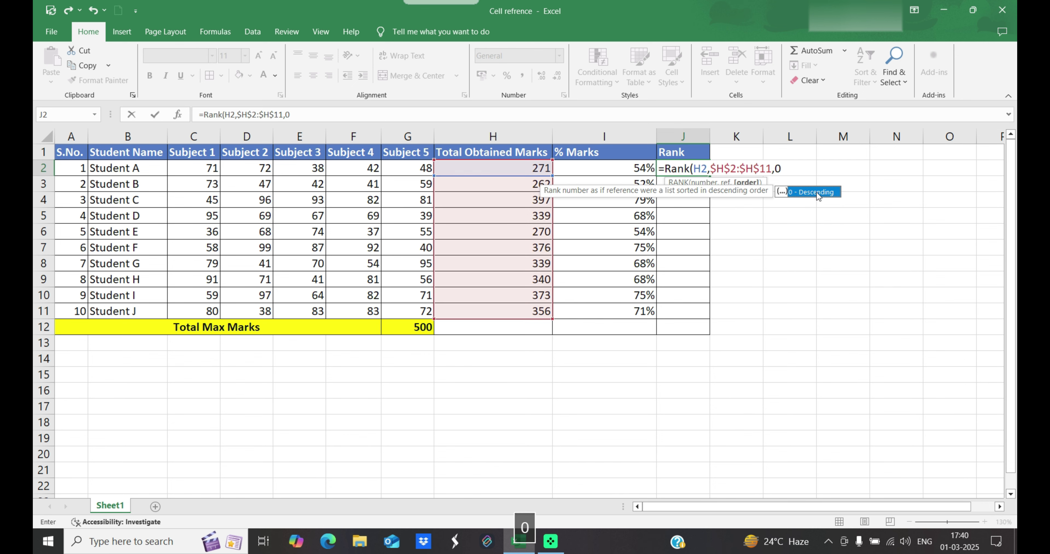
pyautogui.press('Return')
# Fill the rank formula from J2 down the Rank column and clear the surplus formula from J12 in the Total Max Marks row
pyautogui.click(673, 168)
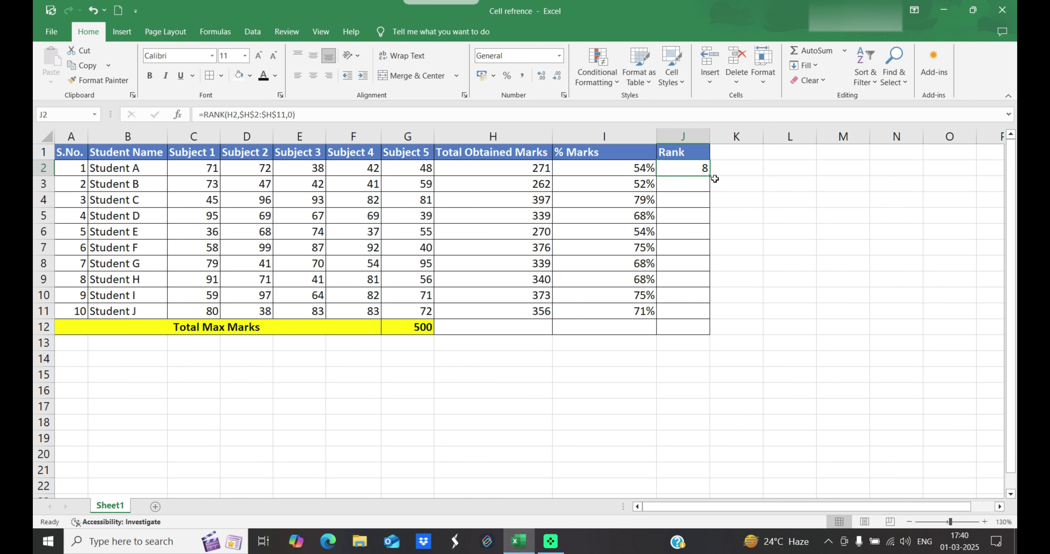
pyautogui.doubleClick(710, 176)
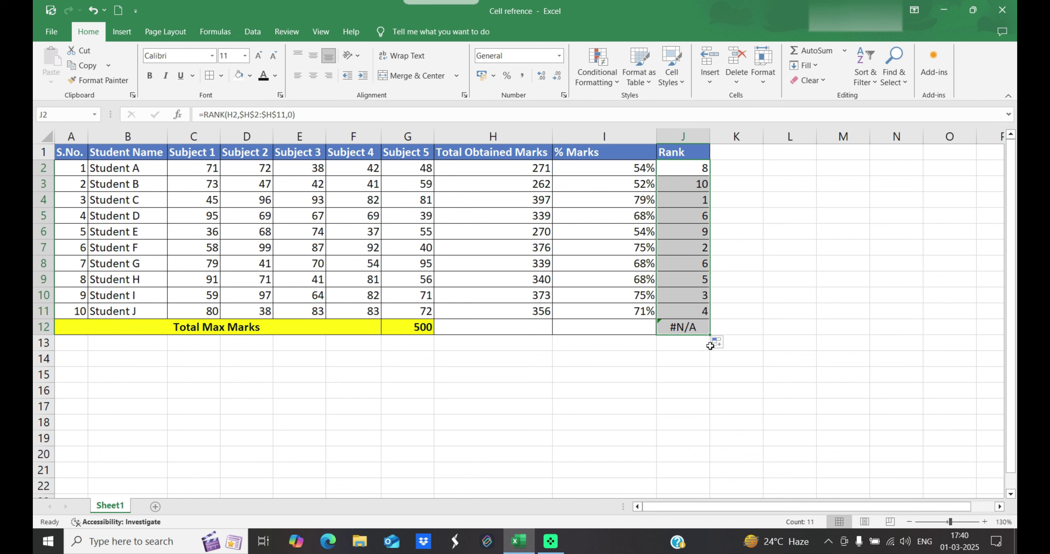
pyautogui.click(685, 328)
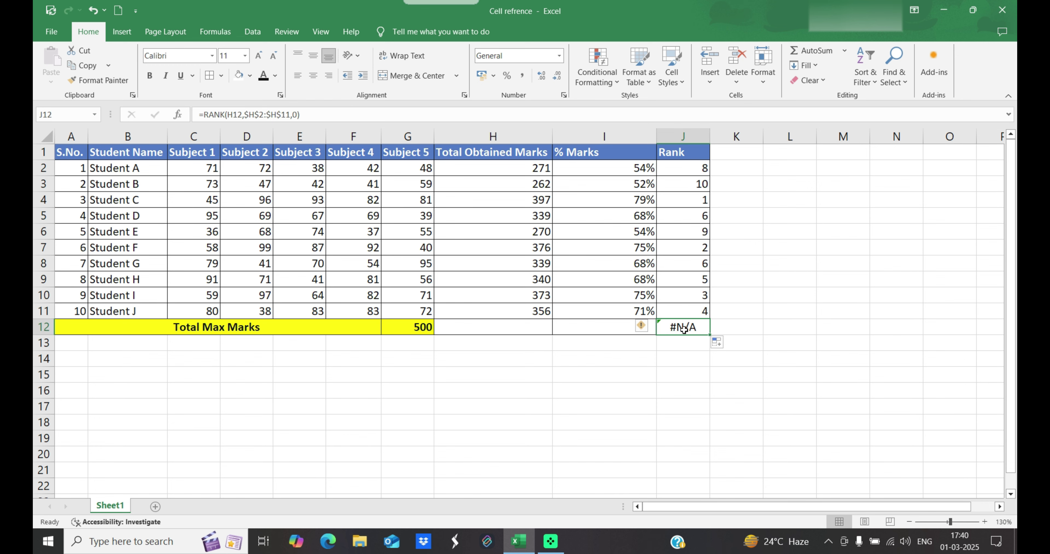
pyautogui.press('Delete')
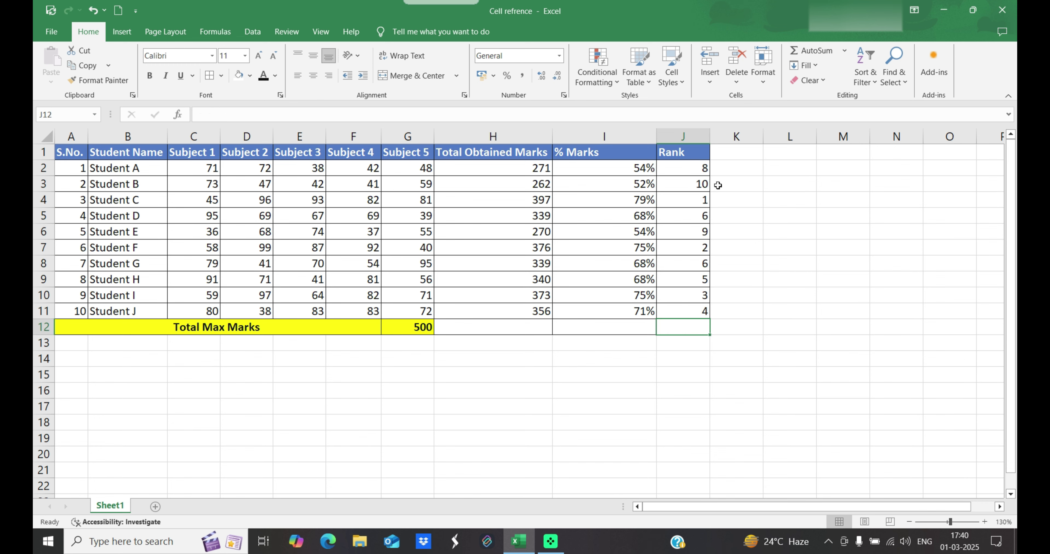
# Highlight duplicate values in the ranks J2:J11 with a conditional formatting rule using Light Red Fill with Dark Red Text
pyautogui.moveTo(682, 169); pyautogui.dragTo(693, 312)
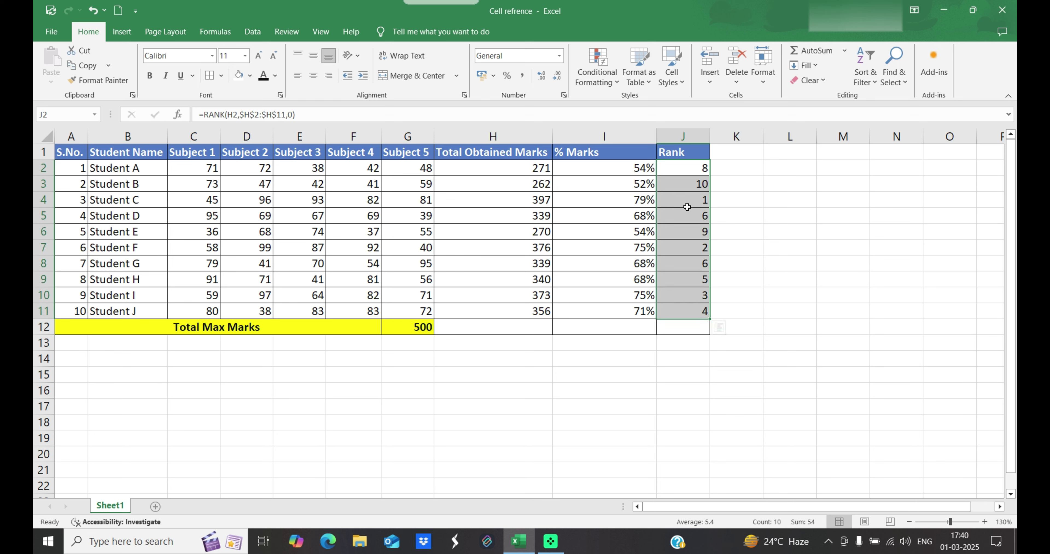
pyautogui.click(602, 85)
pyautogui.moveTo(668, 107)
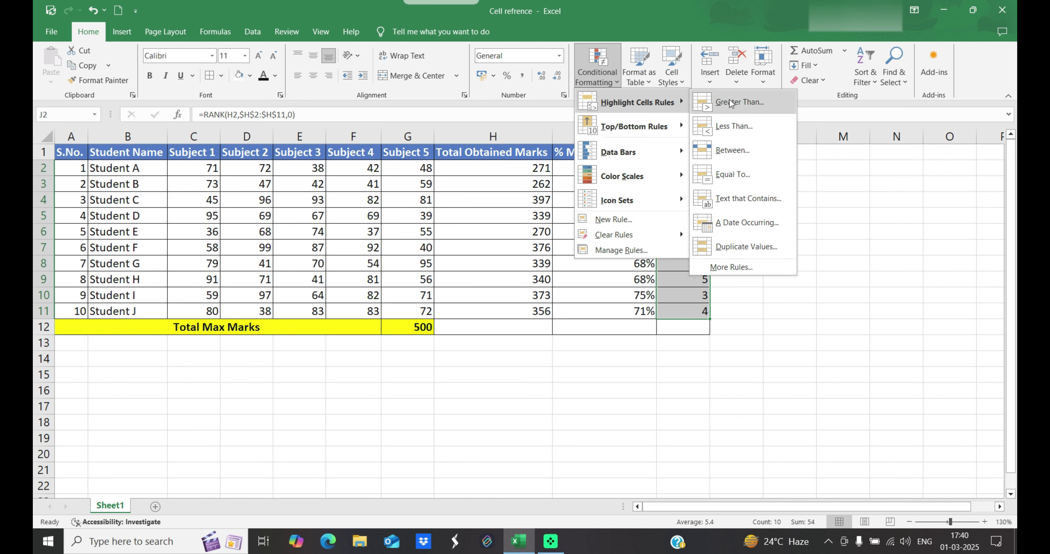
pyautogui.click(734, 249)
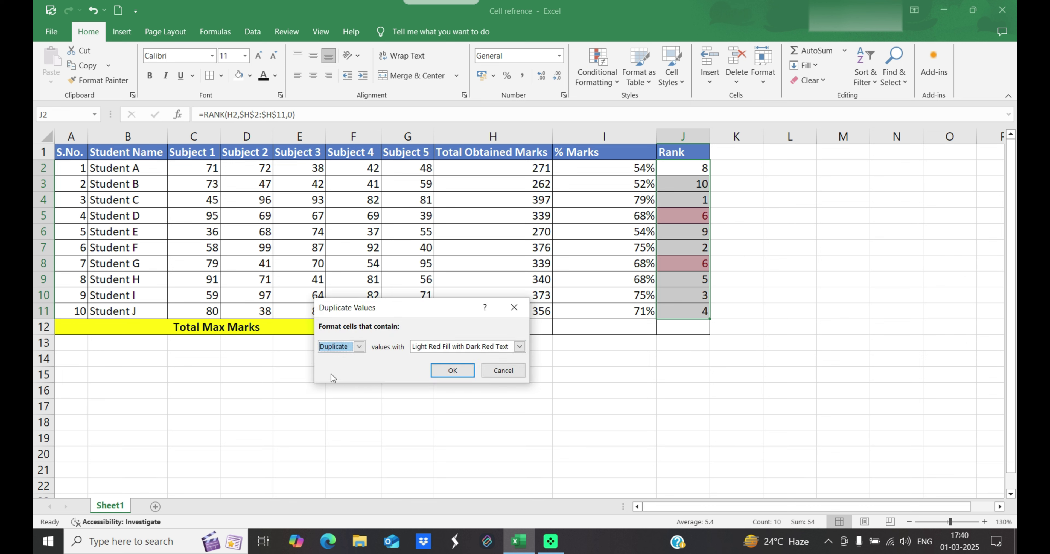
pyautogui.click(358, 347)
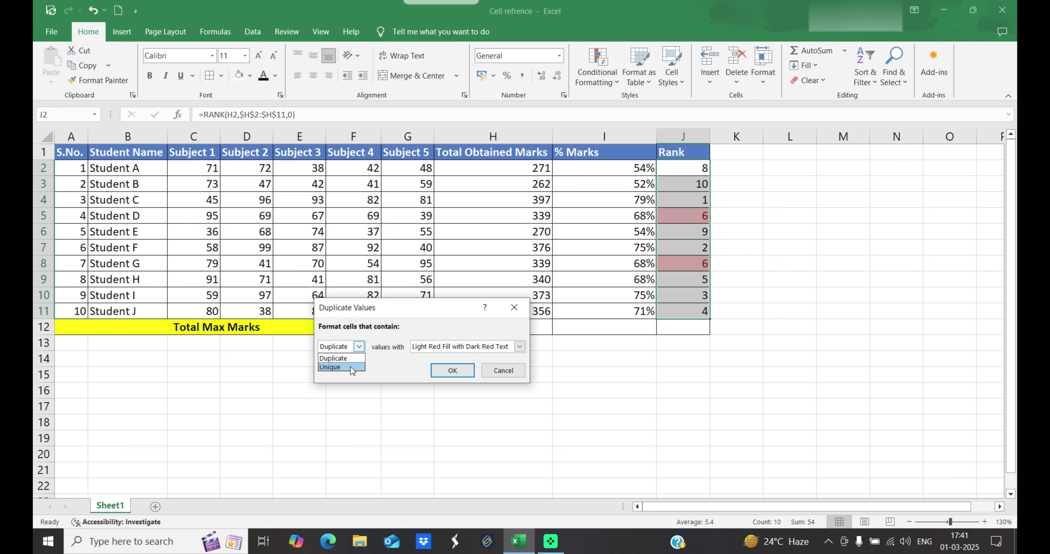
pyautogui.click(359, 347)
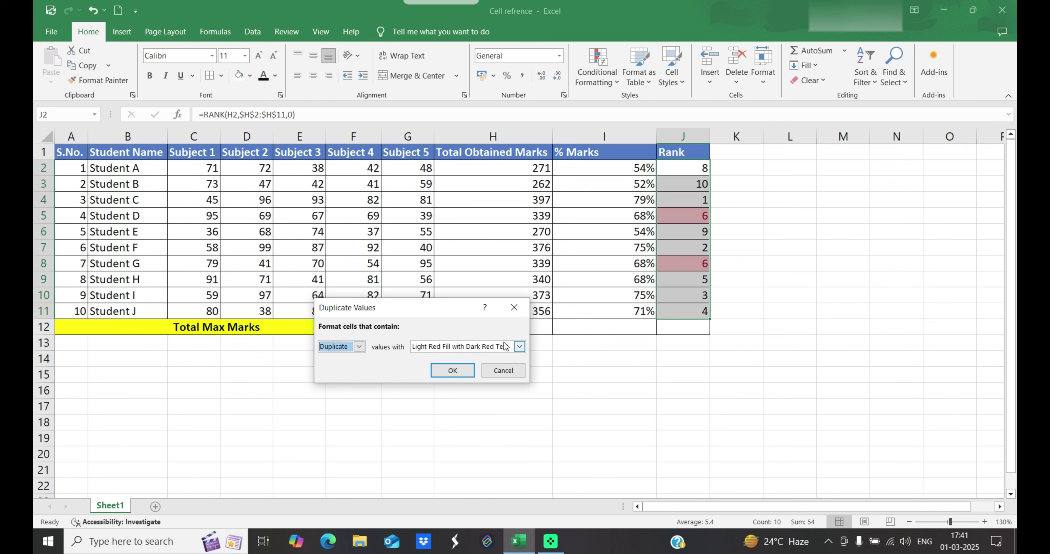
pyautogui.click(519, 346)
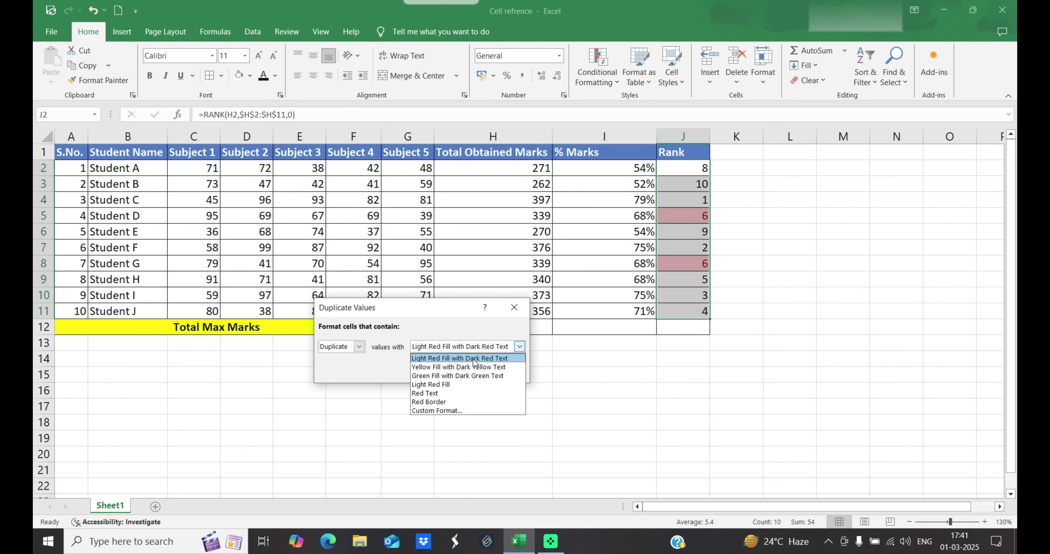
pyautogui.click(519, 346)
pyautogui.click(464, 371)
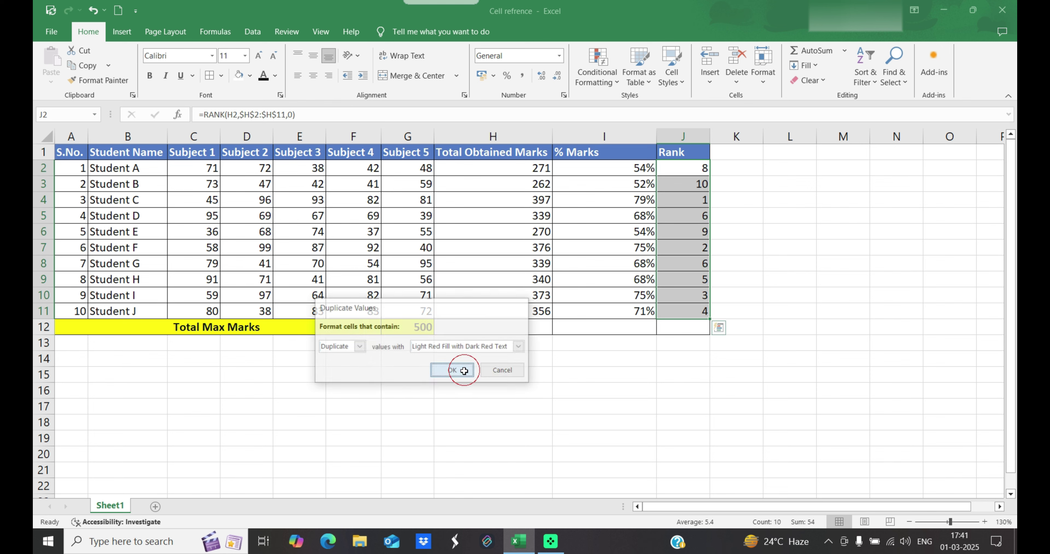
# Compare the highlighted ranks of Student D and Student G in J5 and J8
pyautogui.click(790, 247)
pyautogui.click(688, 263)
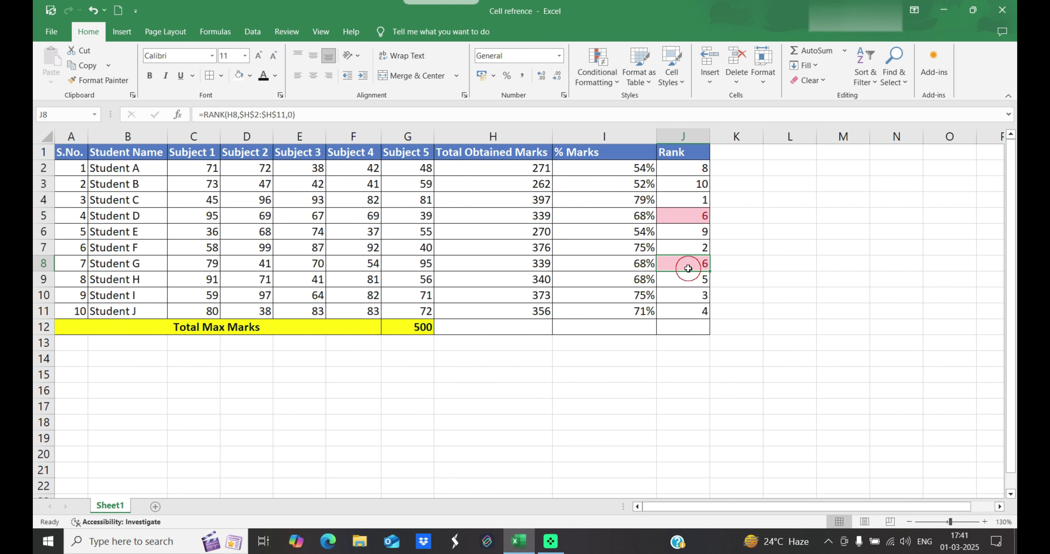
pyautogui.click(684, 220)
pyautogui.click(687, 263)
pyautogui.click(685, 219)
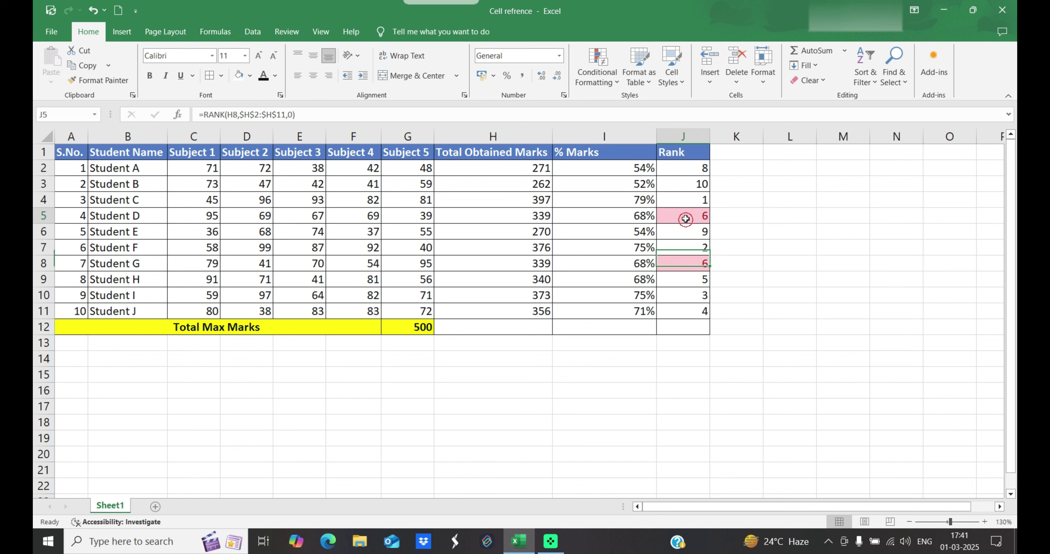
pyautogui.click(689, 263)
pyautogui.click(685, 219)
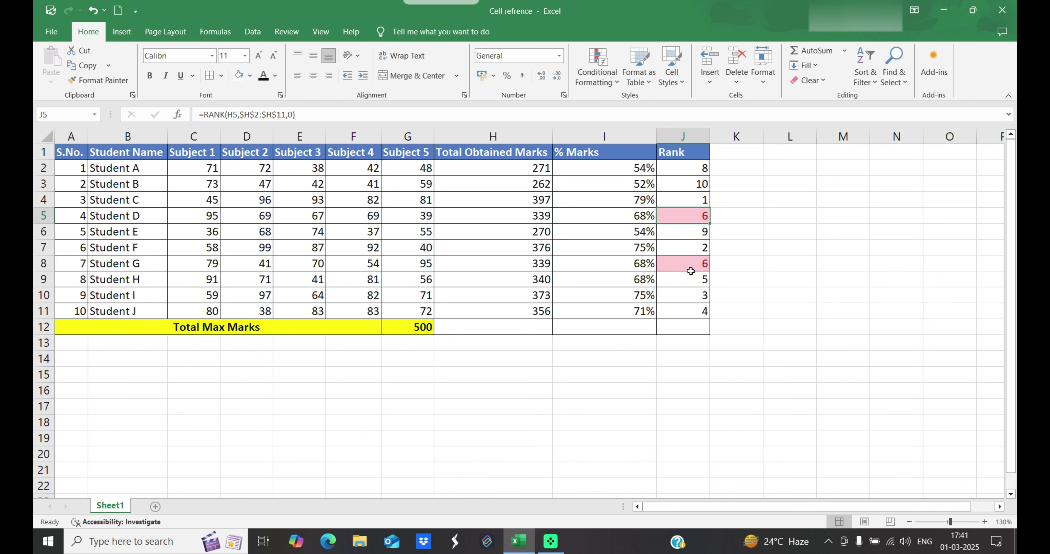
pyautogui.click(687, 264)
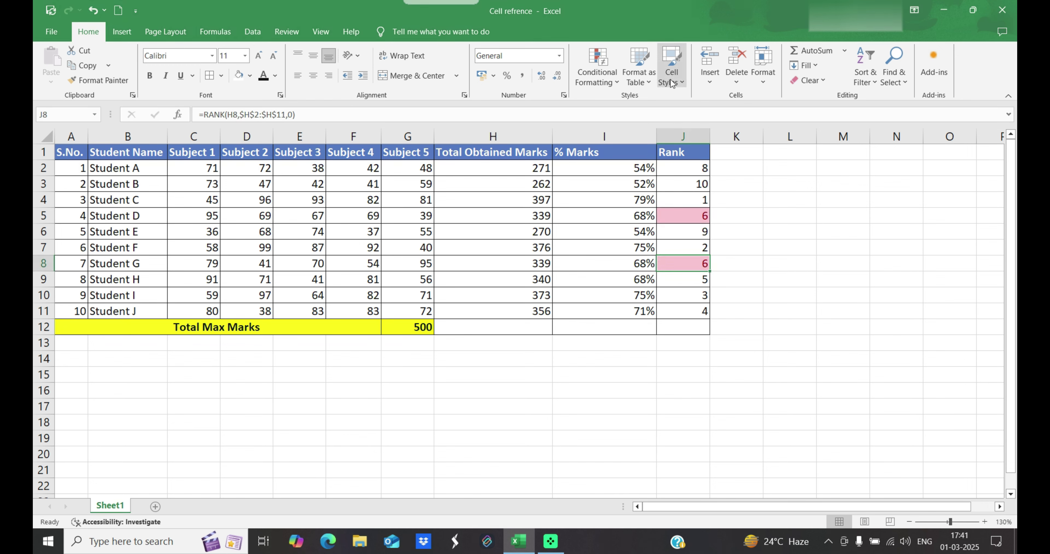
pyautogui.click(688, 217)
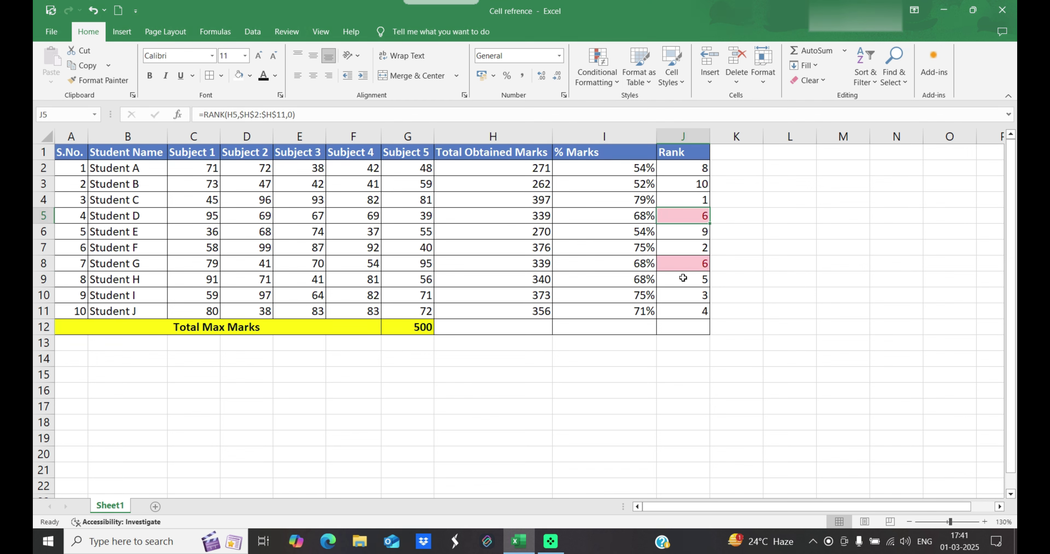
# Clear the conditional formatting rules from the entire sheet
pyautogui.click(594, 85)
pyautogui.moveTo(618, 240)
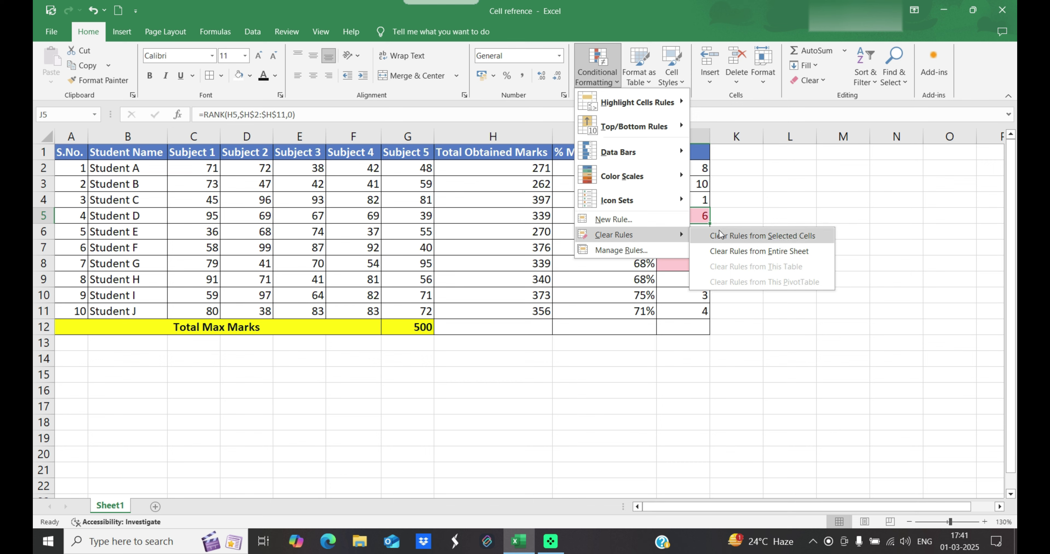
pyautogui.click(733, 251)
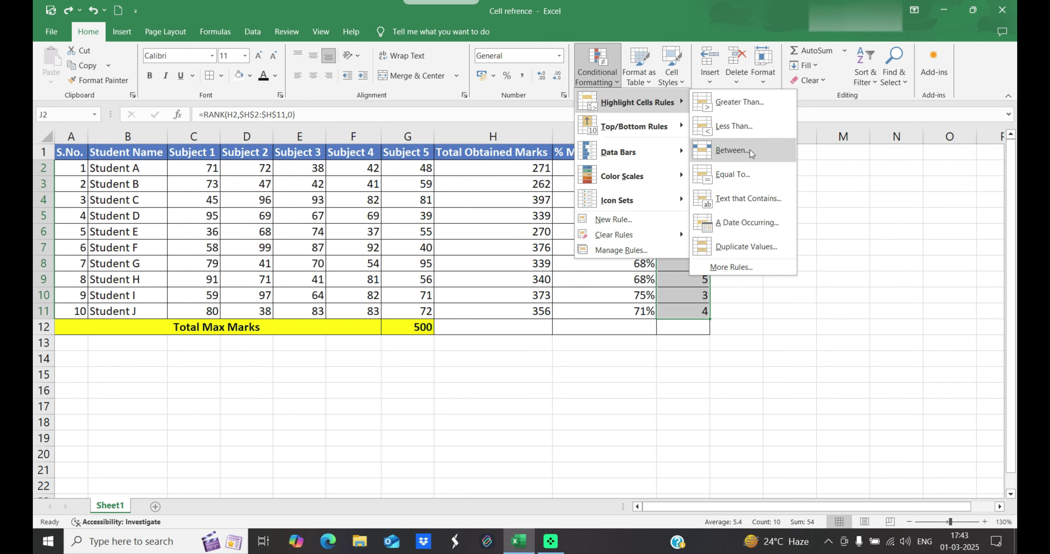
# Start a Greater Than highlighting rule for the ranks J2:J11 with a threshold of 4
pyautogui.click(747, 113)
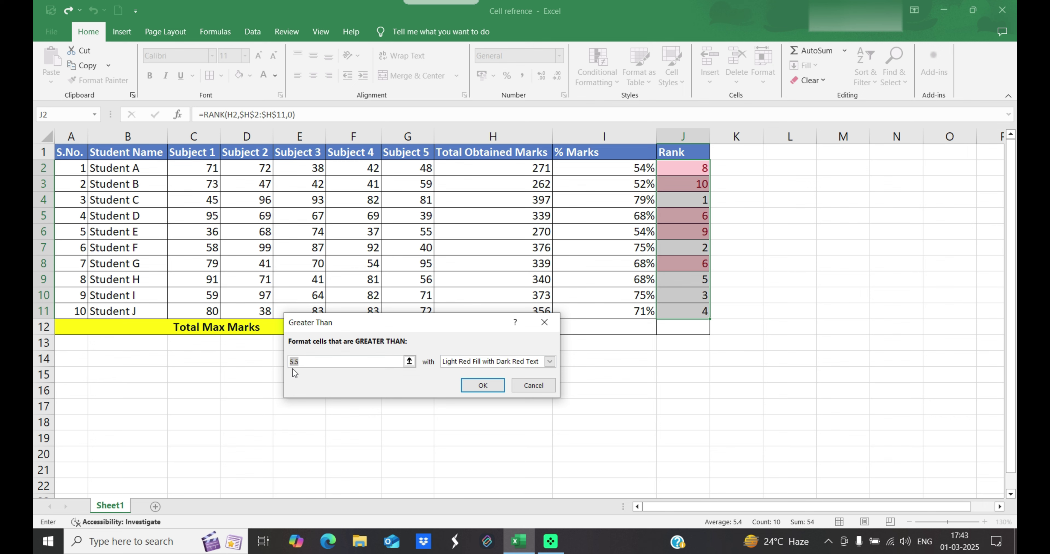
pyautogui.press('BackSpace')
pyautogui.write('4')
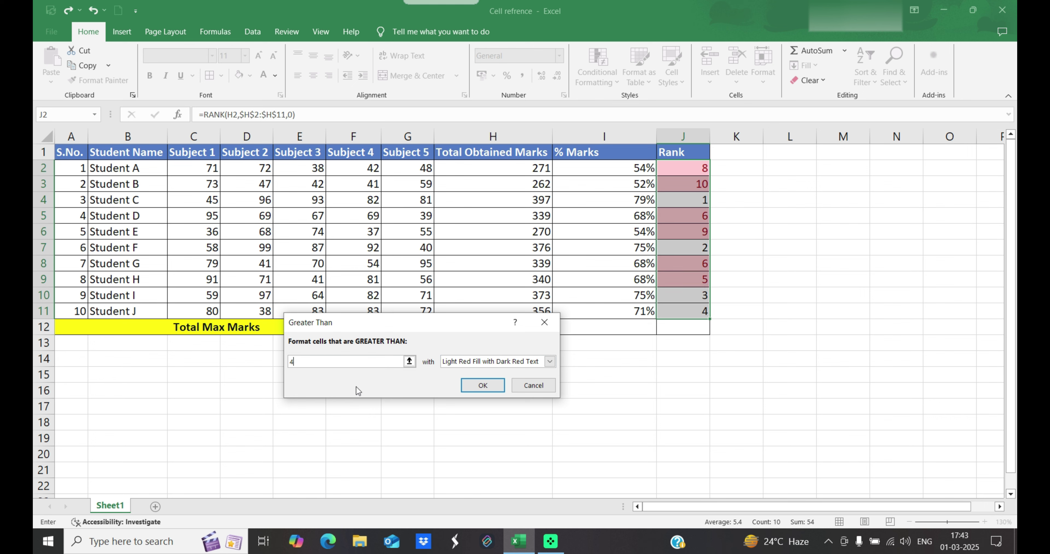
pyautogui.click(546, 362)
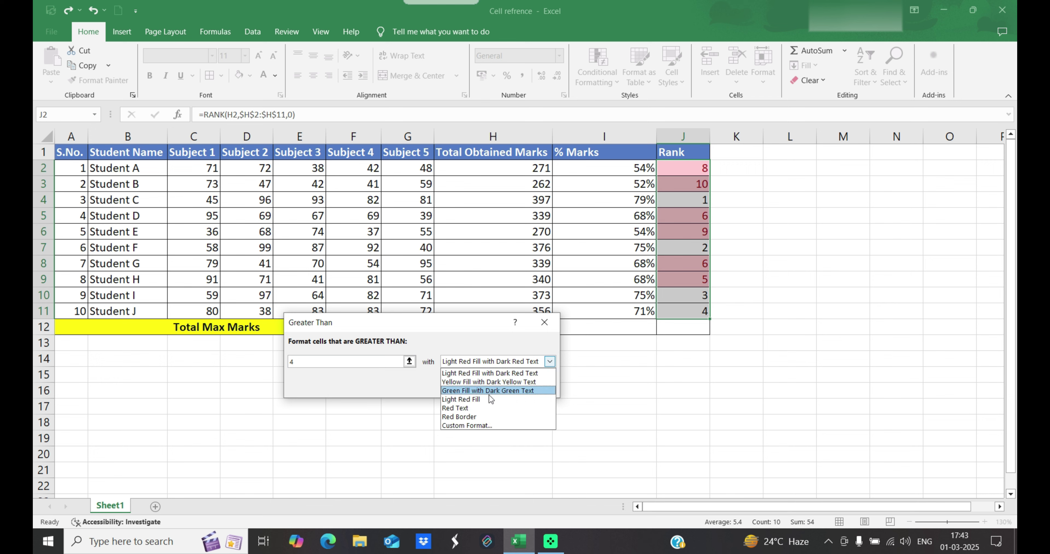
pyautogui.click(487, 424)
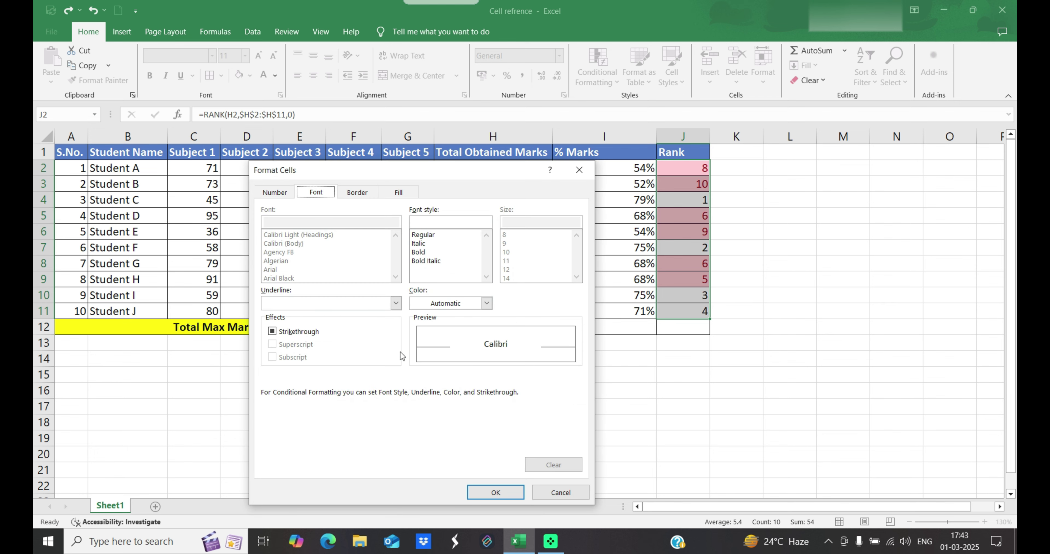
pyautogui.click(499, 493)
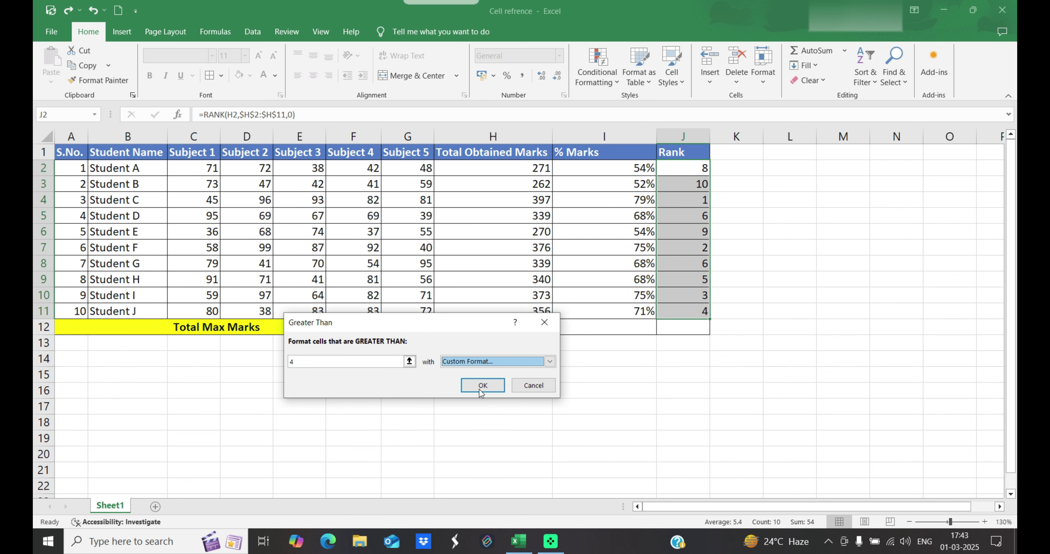
# Give the greater-than rule Yellow Fill with Dark Yellow Text and apply it to the ranks
pyautogui.click(550, 361)
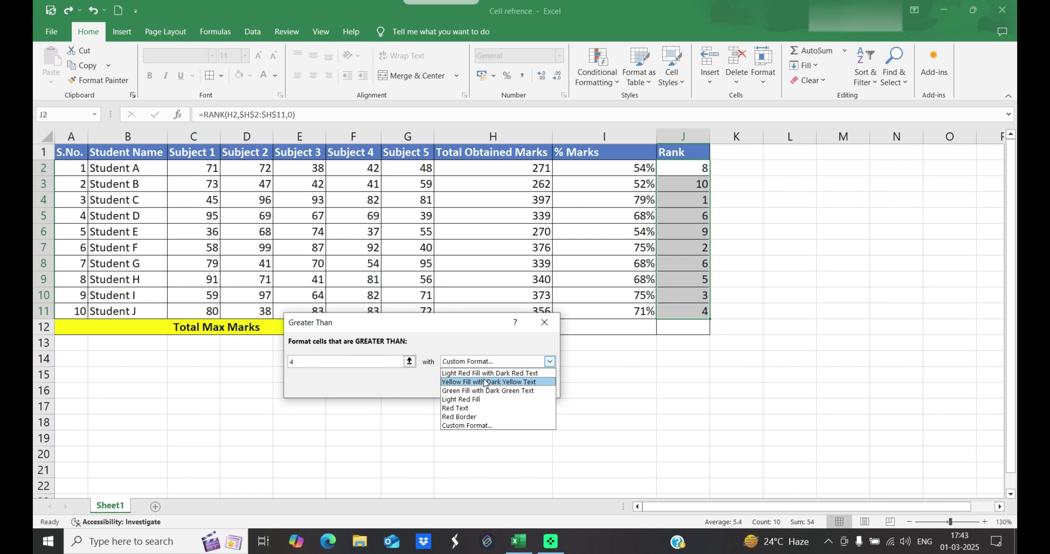
pyautogui.click(485, 382)
pyautogui.click(482, 385)
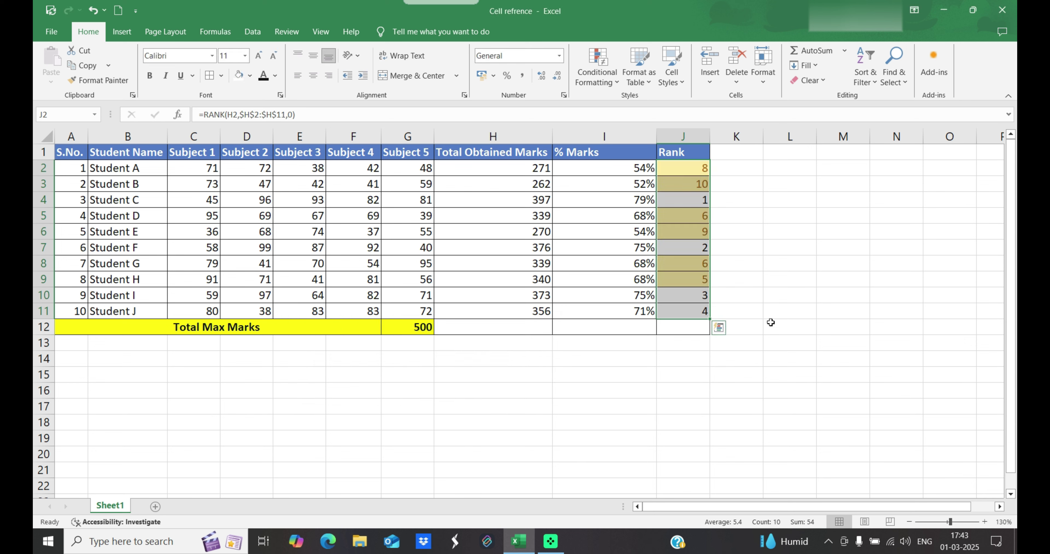
pyautogui.click(793, 297)
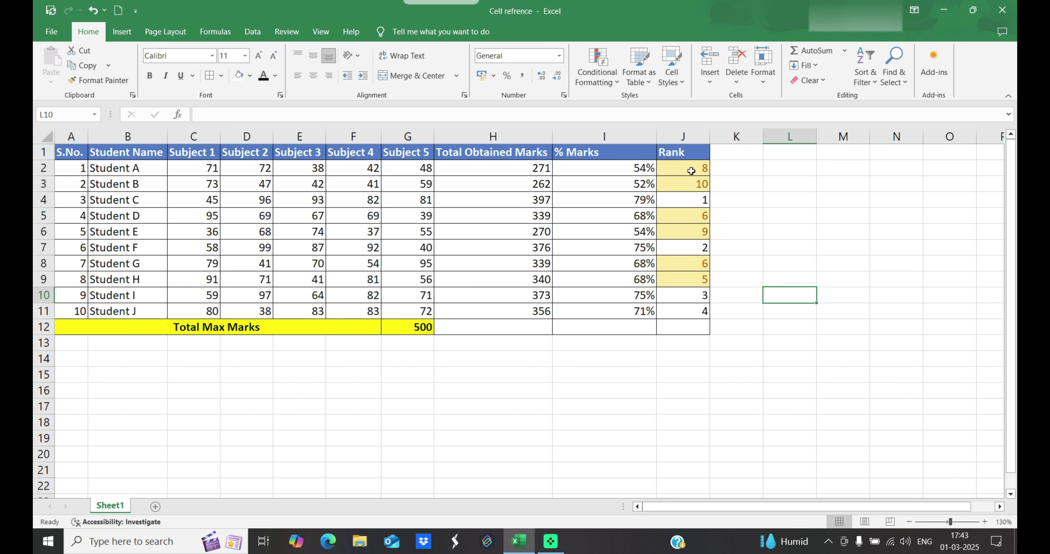
# Clear the conditional formatting rules from the selected Rank cells J2:J12
pyautogui.click(676, 175)
pyautogui.click(679, 179)
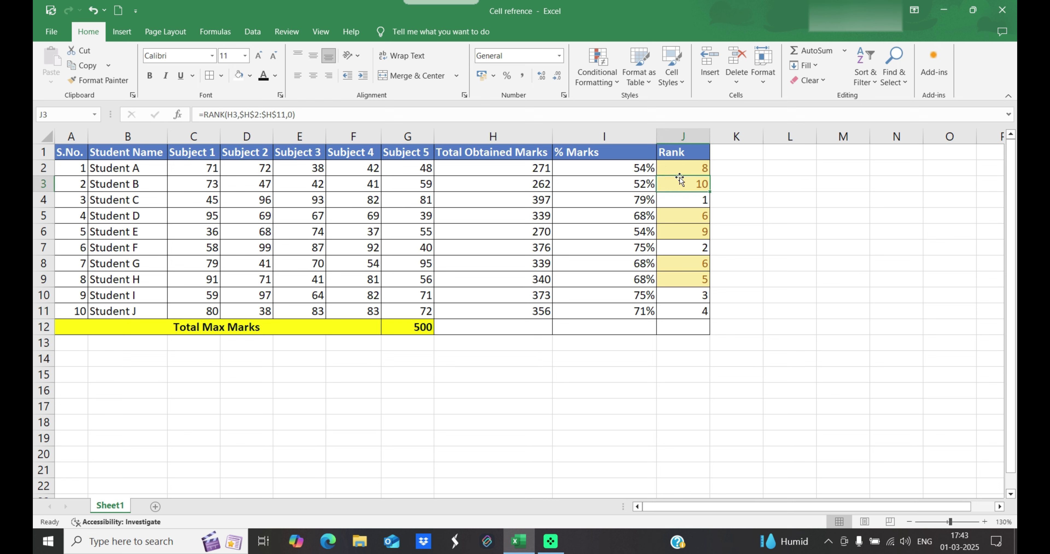
pyautogui.moveTo(689, 165); pyautogui.dragTo(693, 328)
pyautogui.click(597, 68)
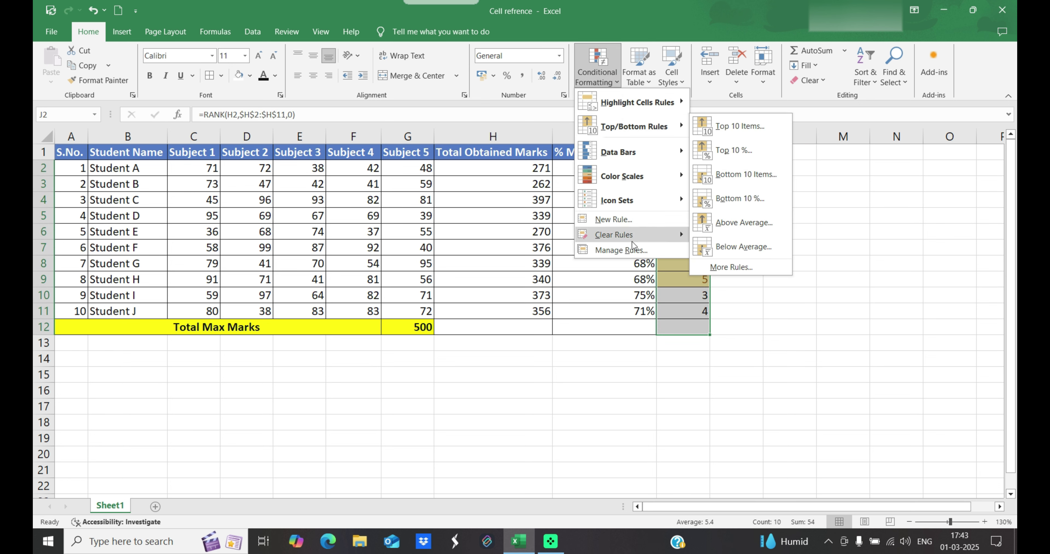
pyautogui.moveTo(620, 240)
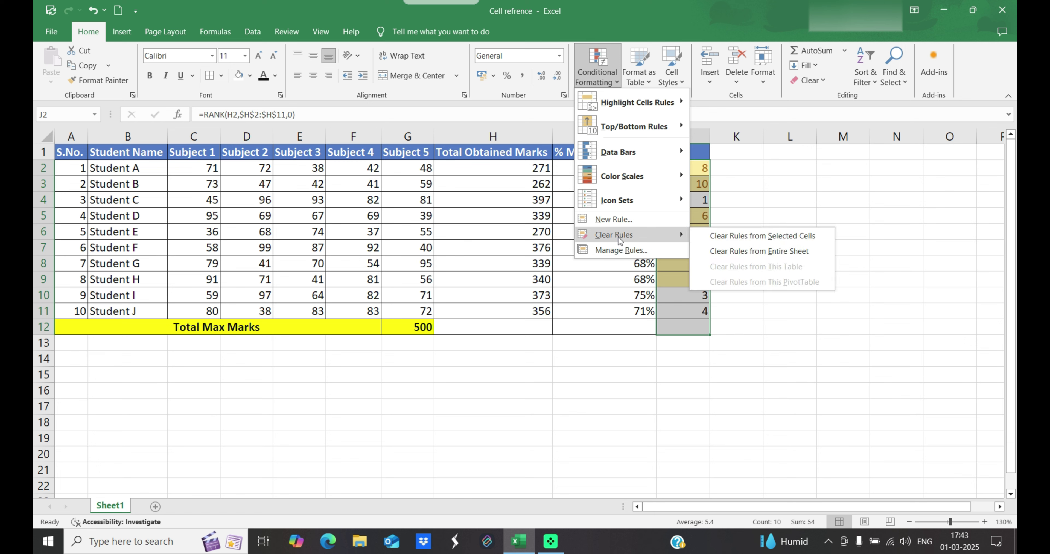
pyautogui.click(761, 240)
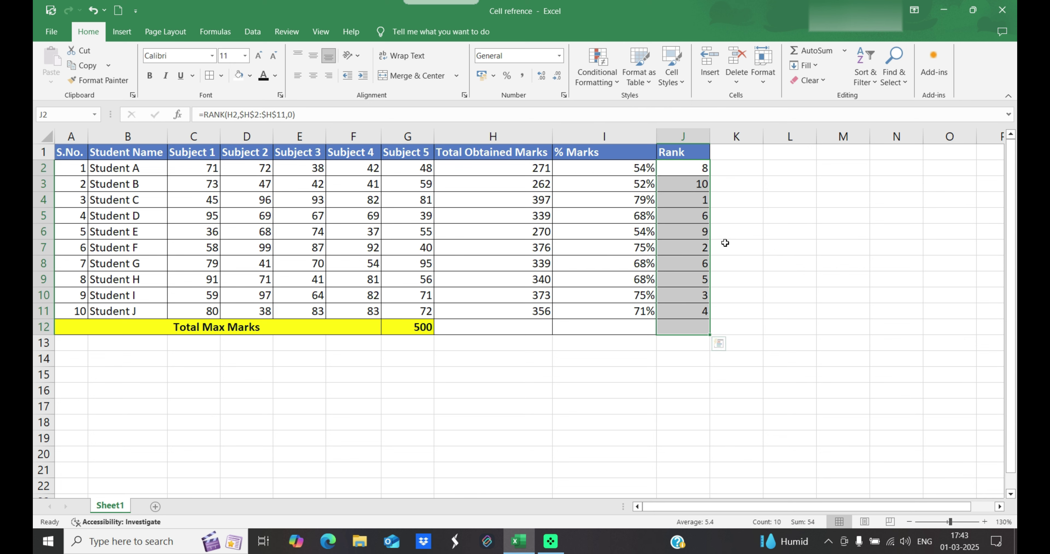
pyautogui.click(780, 242)
pyautogui.click(683, 168)
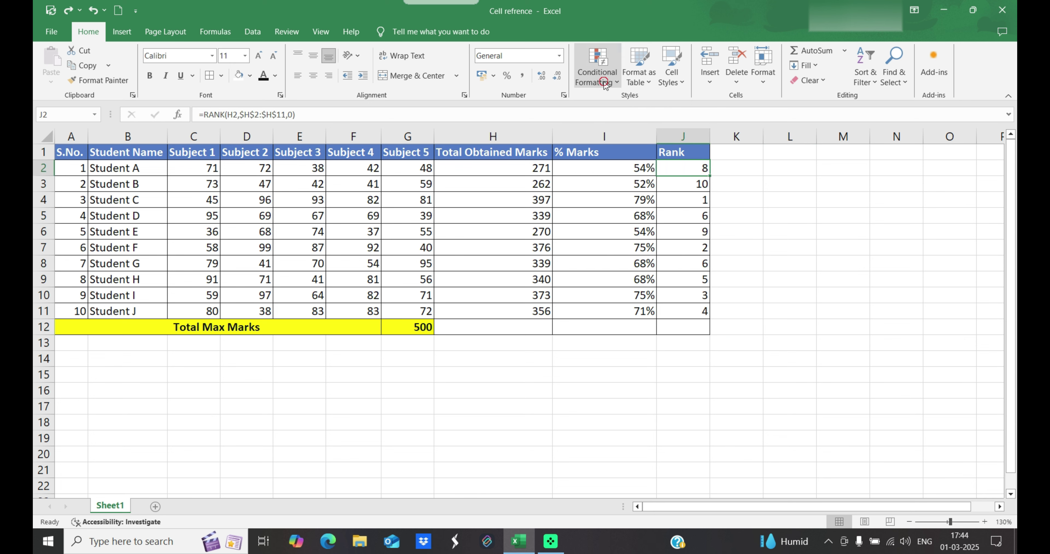
pyautogui.click(597, 76)
pyautogui.moveTo(687, 131)
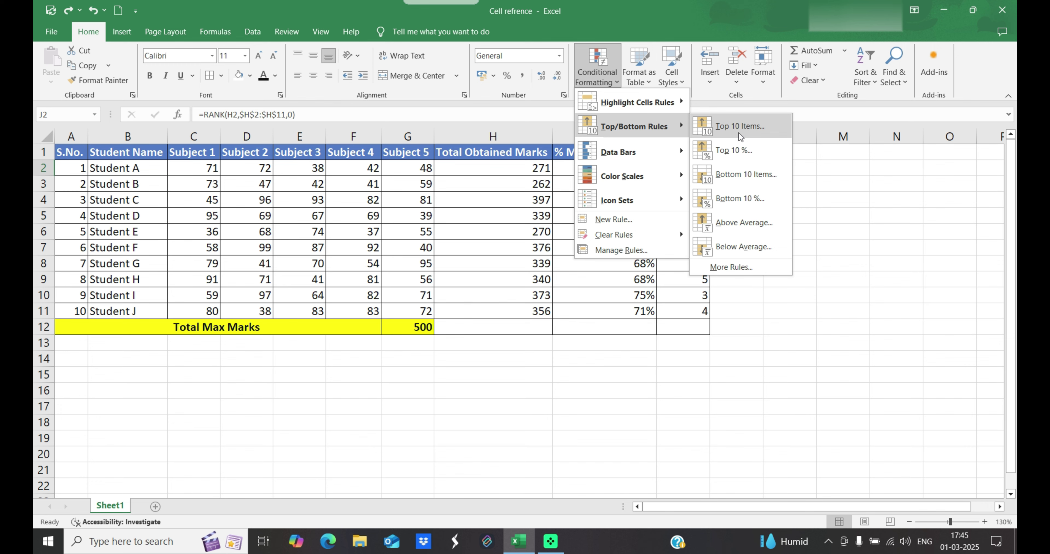
pyautogui.click(510, 167)
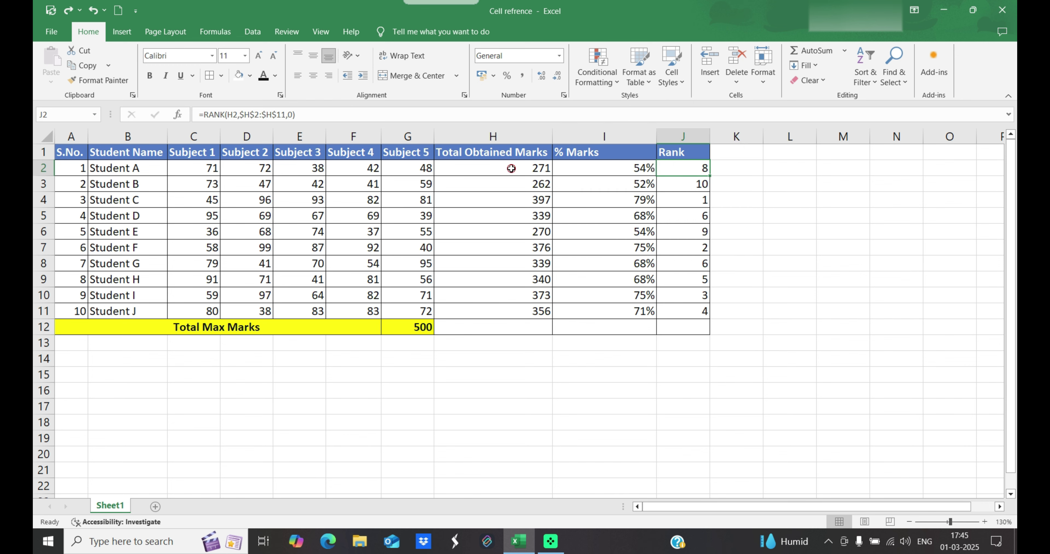
# Highlight the top 3 values in Total Obtained Marks H2:H11 using Light Red Fill with Dark Red Text
pyautogui.moveTo(509, 167); pyautogui.dragTo(510, 310)
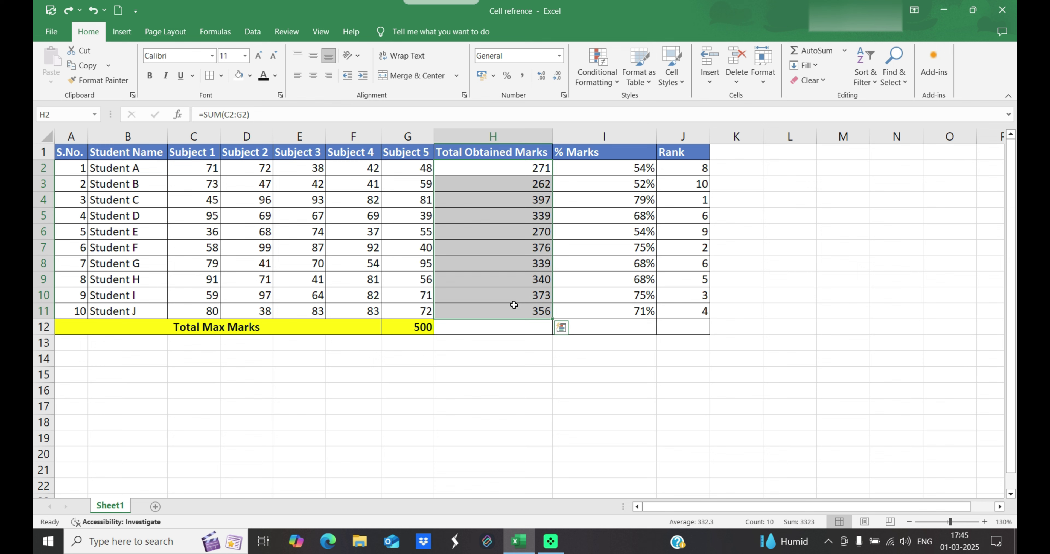
pyautogui.click(597, 76)
pyautogui.moveTo(652, 122)
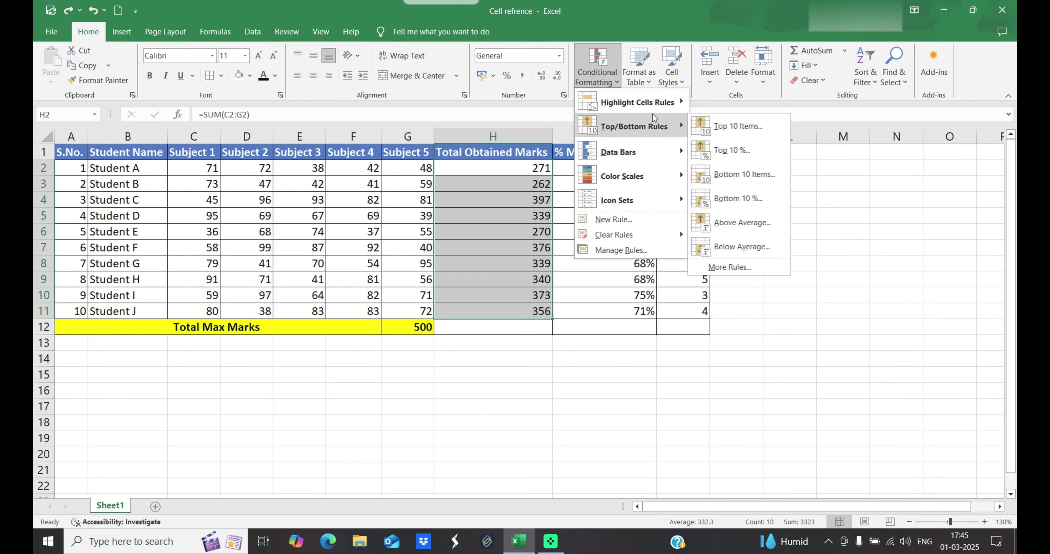
pyautogui.click(729, 126)
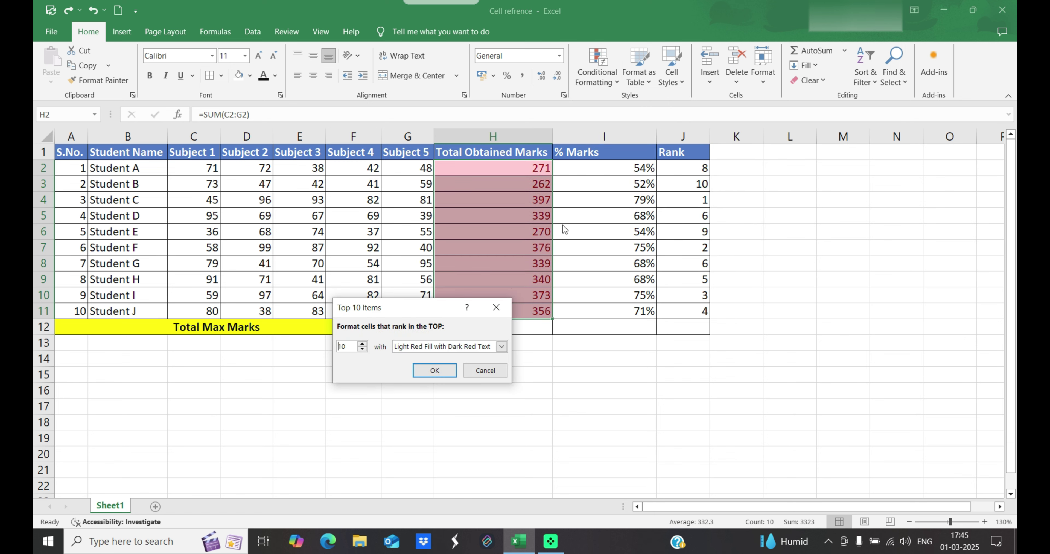
pyautogui.doubleClick(352, 347)
pyautogui.press('BackSpace')
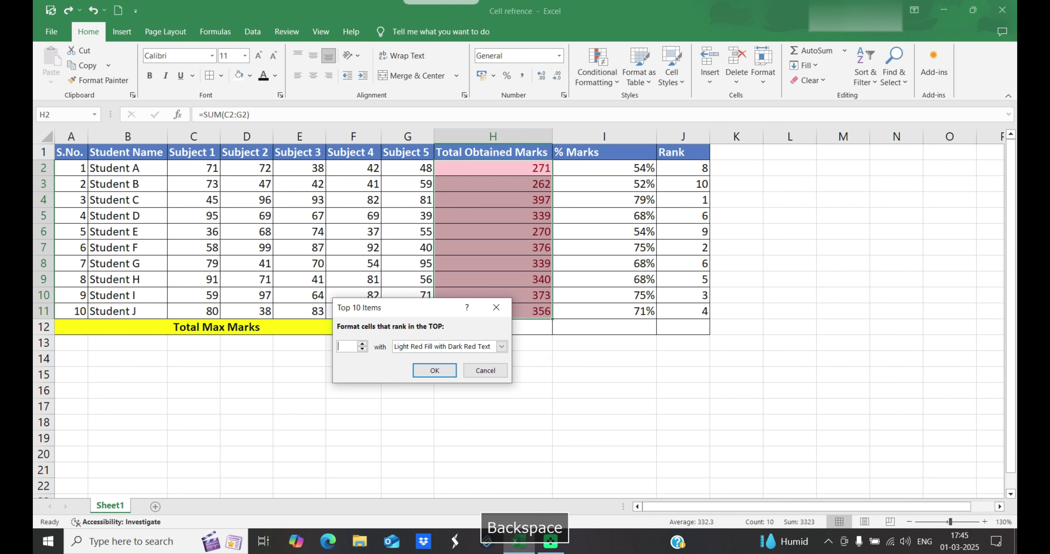
pyautogui.write('3')
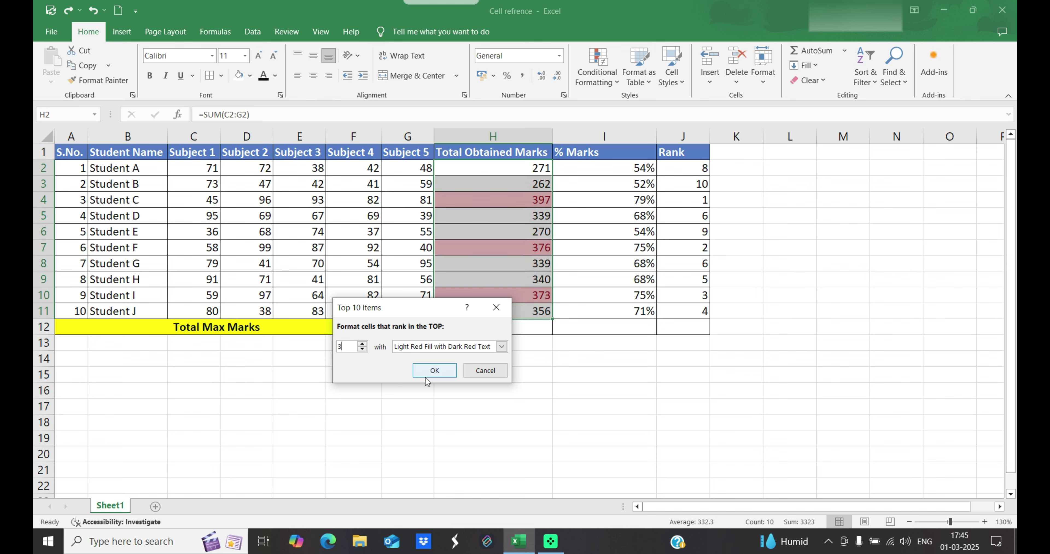
pyautogui.click(434, 371)
# Inspect the highlighted totals of Student C, Student F and Student I in H4, H7 and H10
pyautogui.click(632, 262)
pyautogui.click(530, 294)
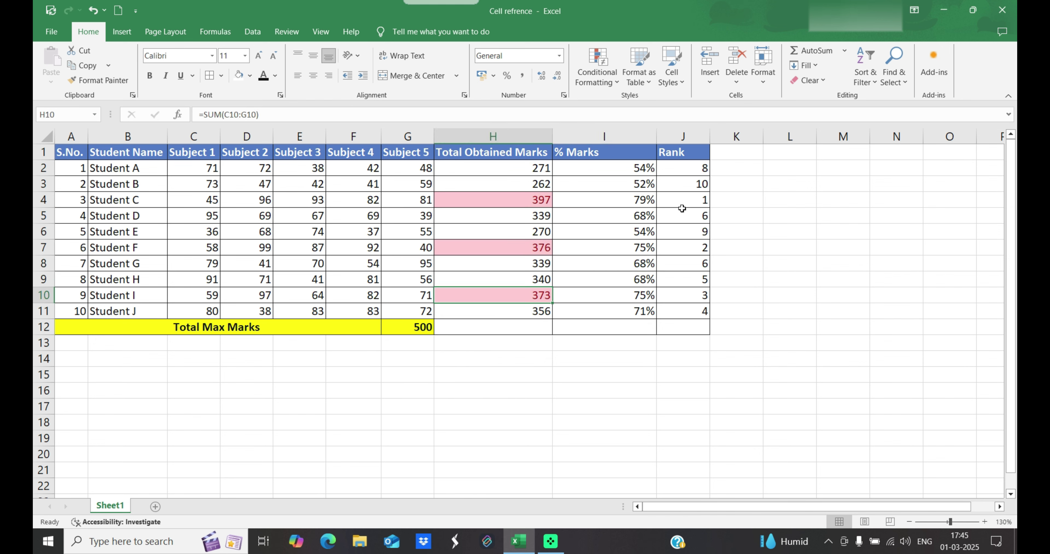
pyautogui.click(509, 198)
pyautogui.click(521, 241)
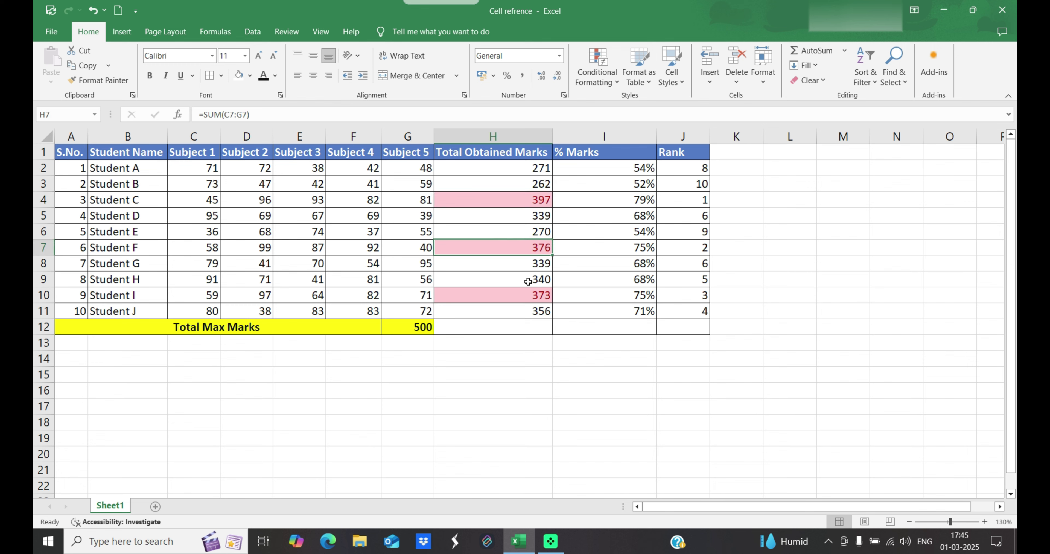
pyautogui.click(529, 297)
pyautogui.click(598, 70)
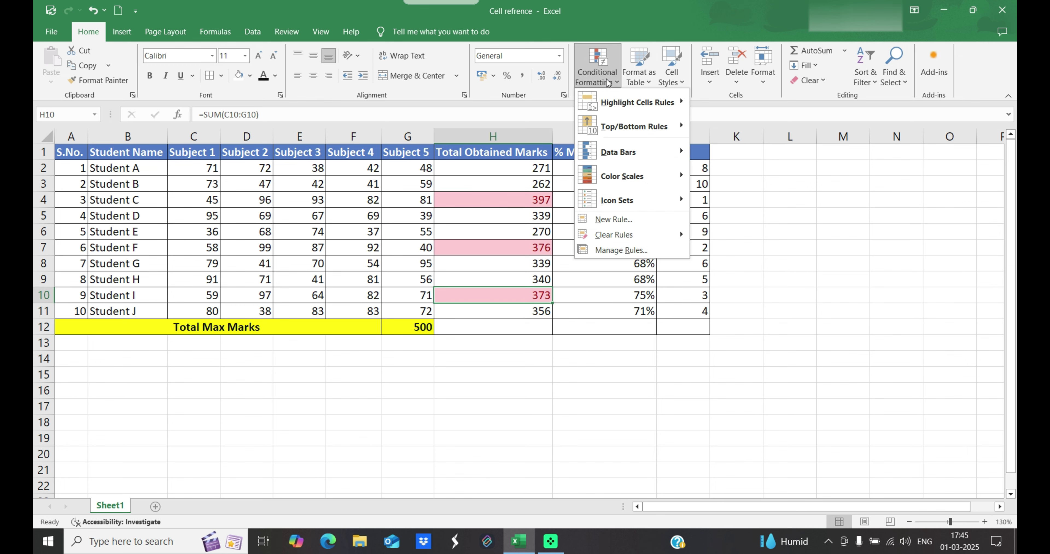
pyautogui.moveTo(619, 158)
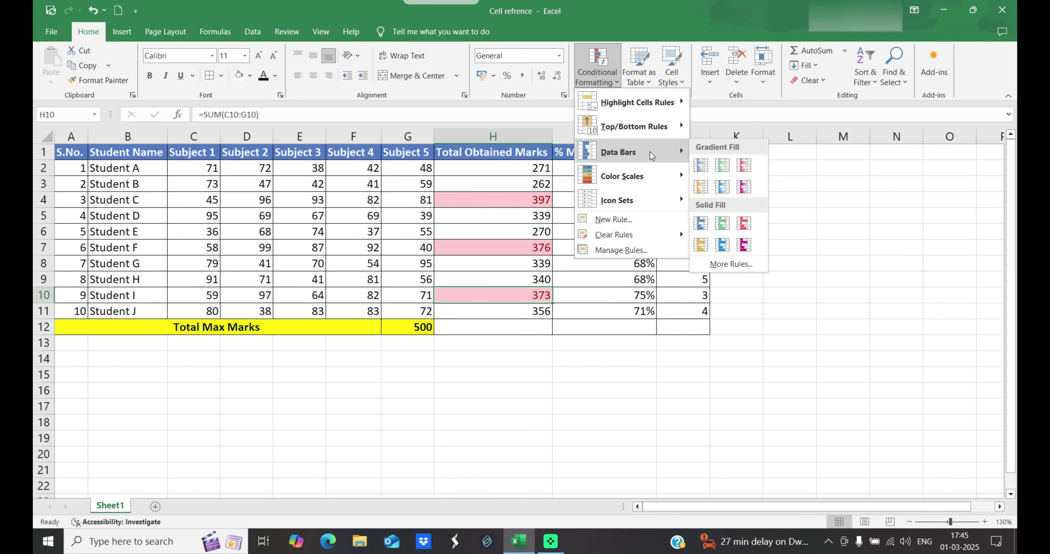
pyautogui.click(514, 170)
# Clear the conditional formatting rules from the selected Total Obtained Marks cells H2:H12
pyautogui.moveTo(528, 173); pyautogui.dragTo(527, 324)
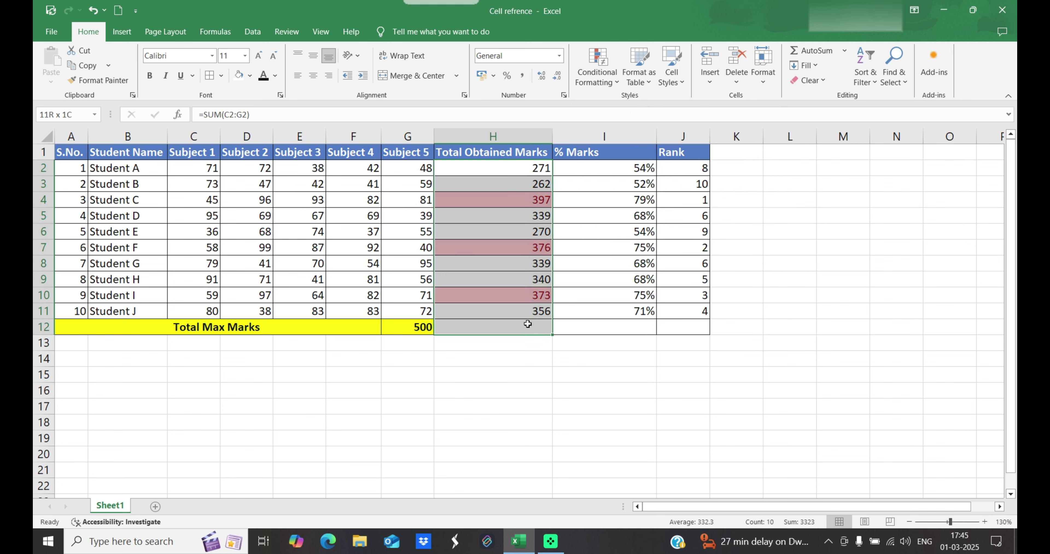
pyautogui.click(603, 75)
pyautogui.moveTo(643, 235)
pyautogui.click(713, 235)
# Apply blue gradient-fill data bars to the Total Obtained Marks cells H2:H12
pyautogui.click(598, 69)
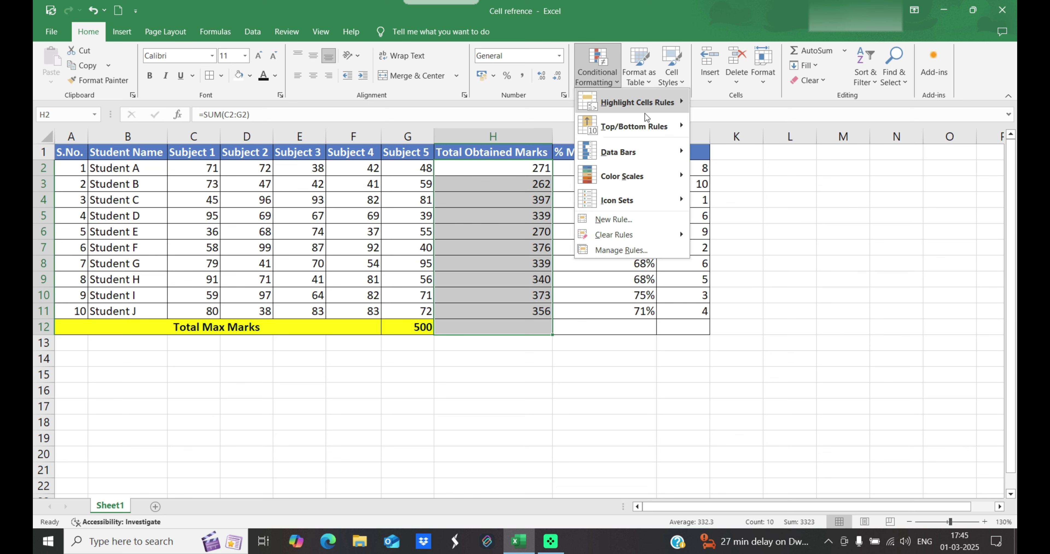
pyautogui.moveTo(649, 153)
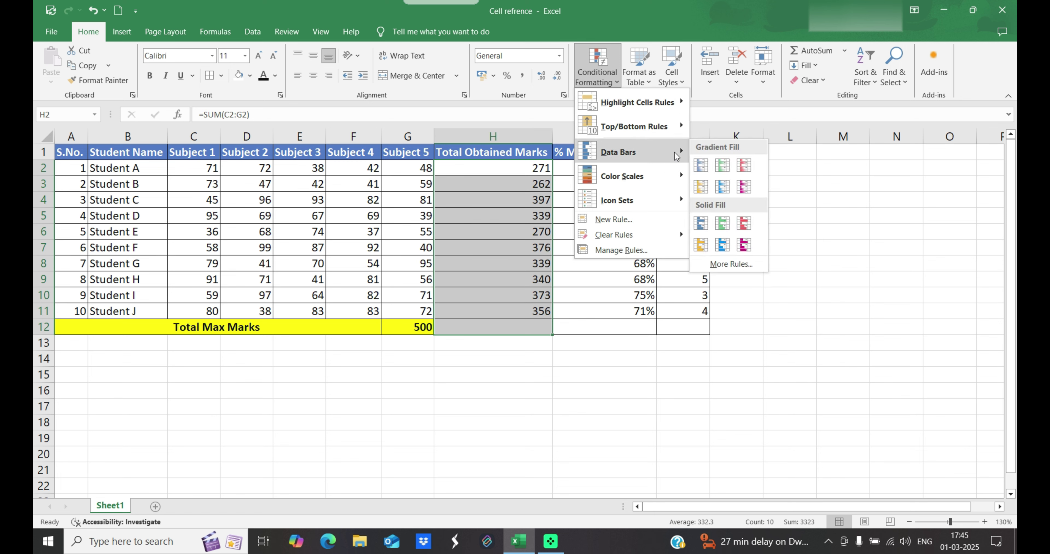
pyautogui.click(706, 169)
# Compare the data bar lengths with the total obtained marks in H4 through H11
pyautogui.click(531, 213)
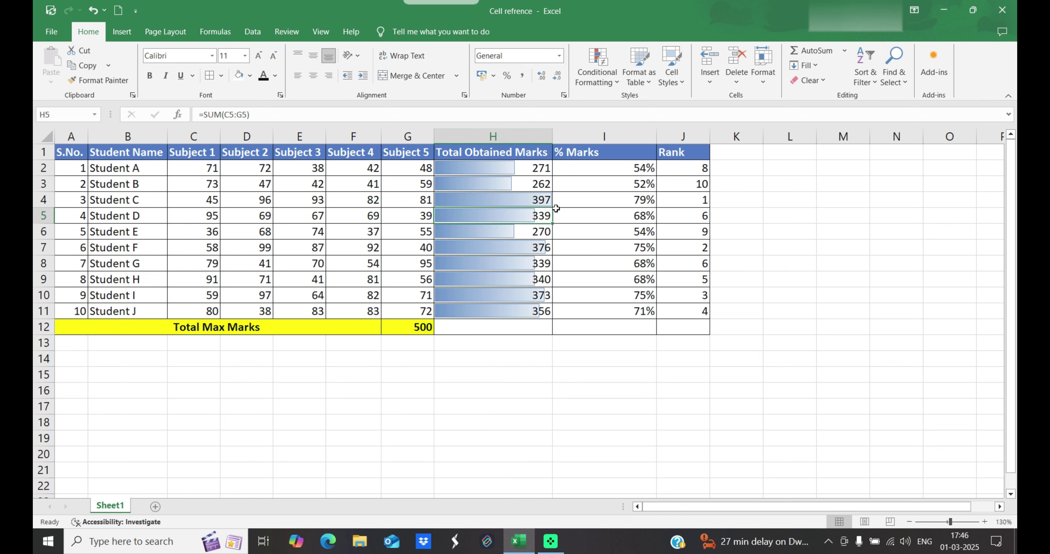
pyautogui.click(536, 199)
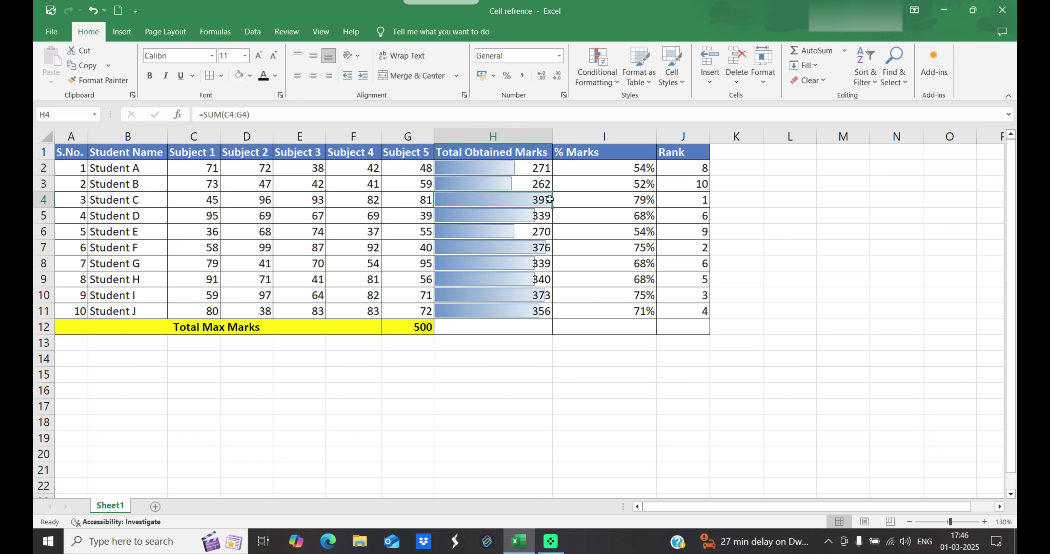
pyautogui.click(529, 217)
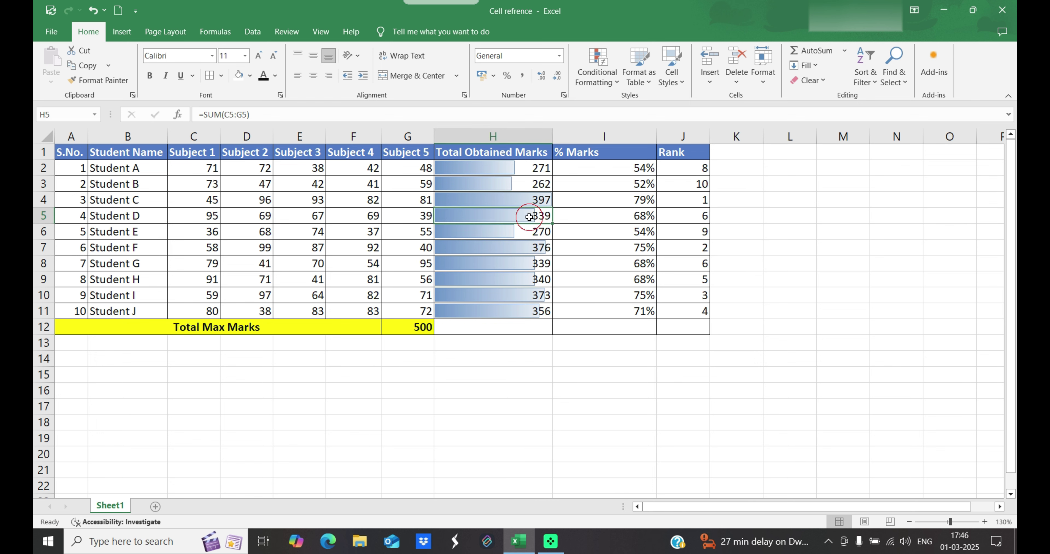
pyautogui.click(545, 199)
pyautogui.click(520, 216)
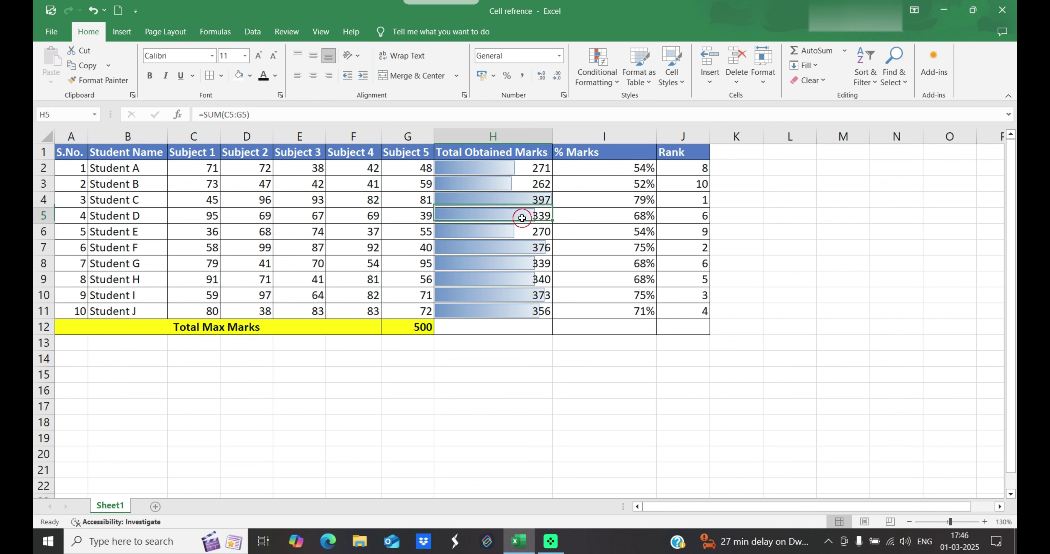
pyautogui.click(516, 231)
pyautogui.click(515, 249)
pyautogui.click(517, 258)
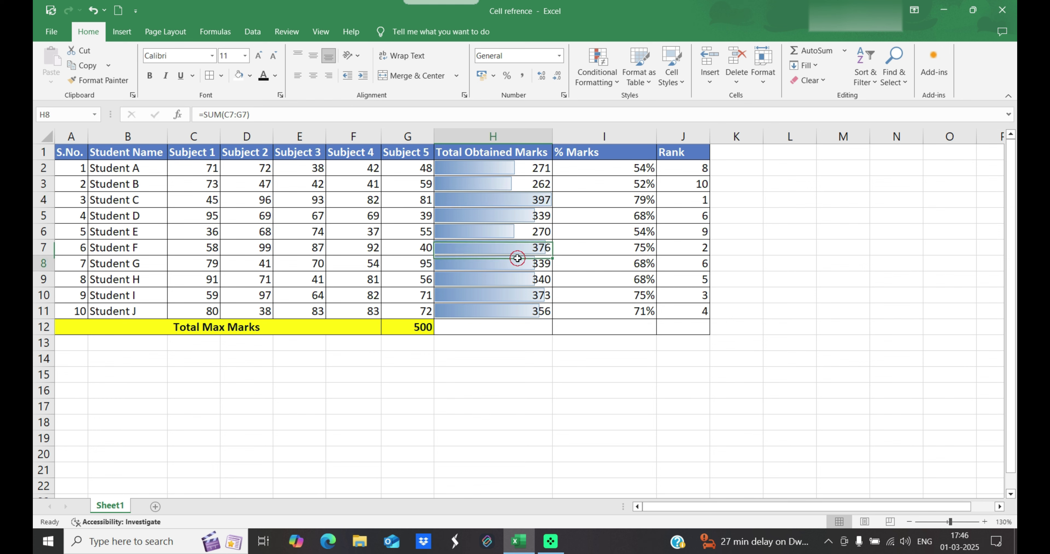
pyautogui.click(515, 279)
pyautogui.click(525, 296)
pyautogui.click(523, 312)
# Clear the data bar rules from the Total Obtained Marks cells H2:H11
pyautogui.moveTo(501, 168); pyautogui.dragTo(499, 311)
pyautogui.click(601, 80)
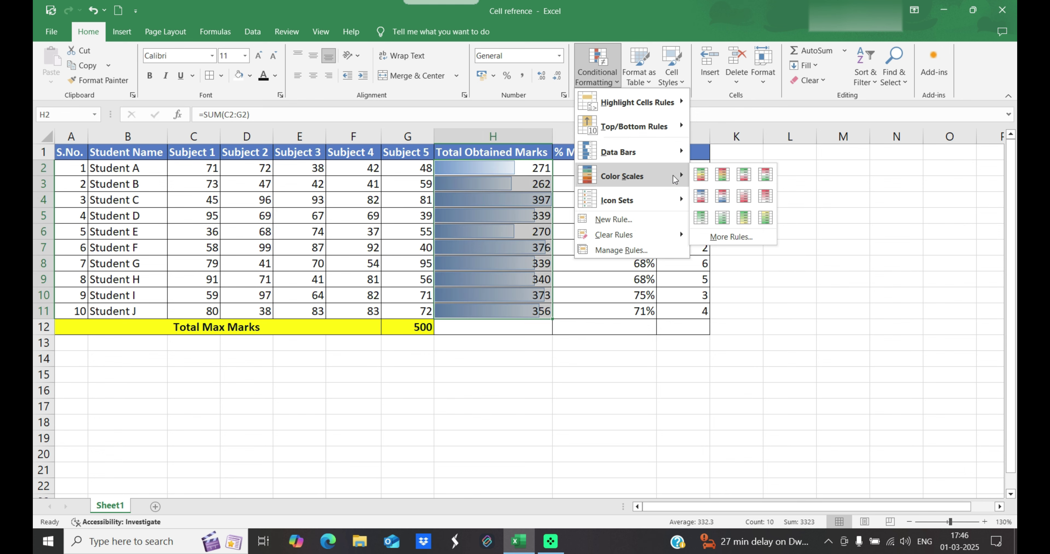
pyautogui.moveTo(648, 235)
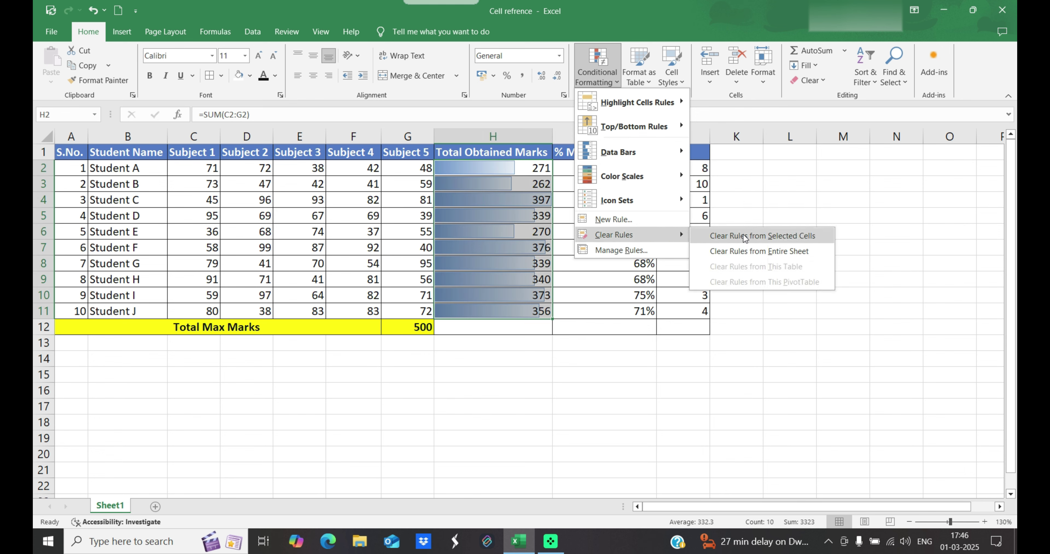
pyautogui.click(734, 236)
# Apply the green-yellow-red color scale to the Total Obtained Marks cells H2:H11
pyautogui.click(597, 67)
pyautogui.moveTo(682, 180)
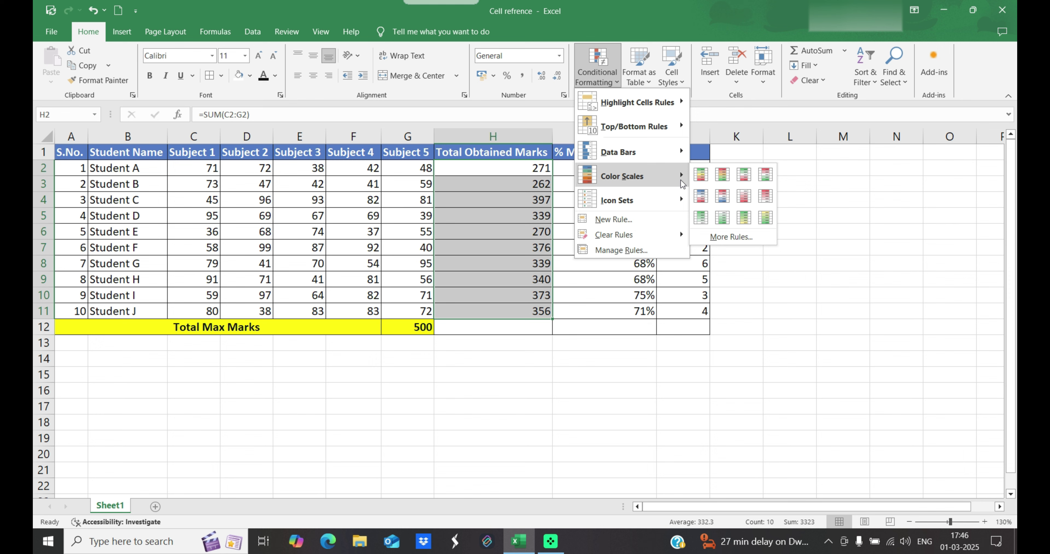
pyautogui.click(707, 178)
# Compare the color scale shading of the high, middle and low totals in the Total Obtained Marks column
pyautogui.click(510, 187)
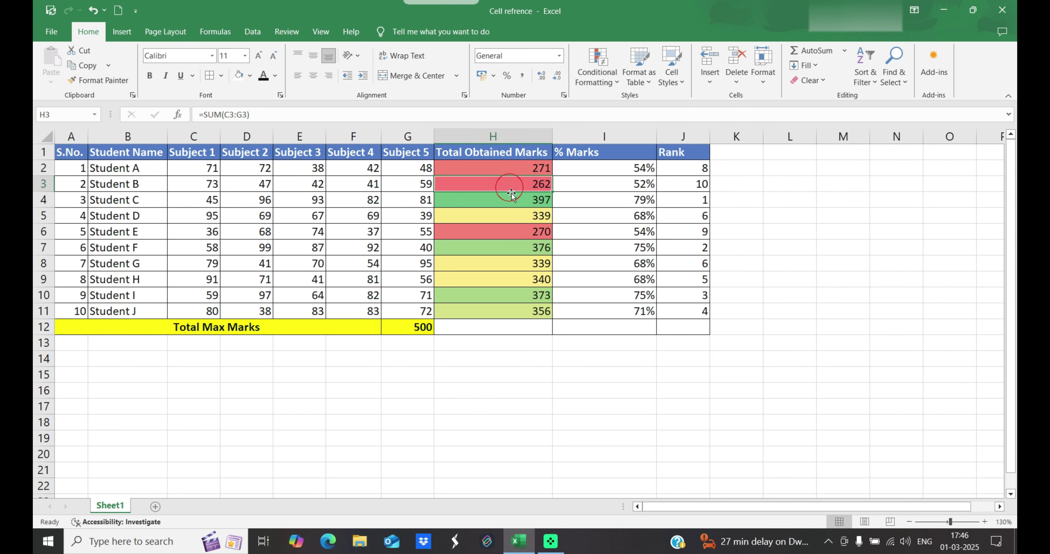
pyautogui.click(525, 201)
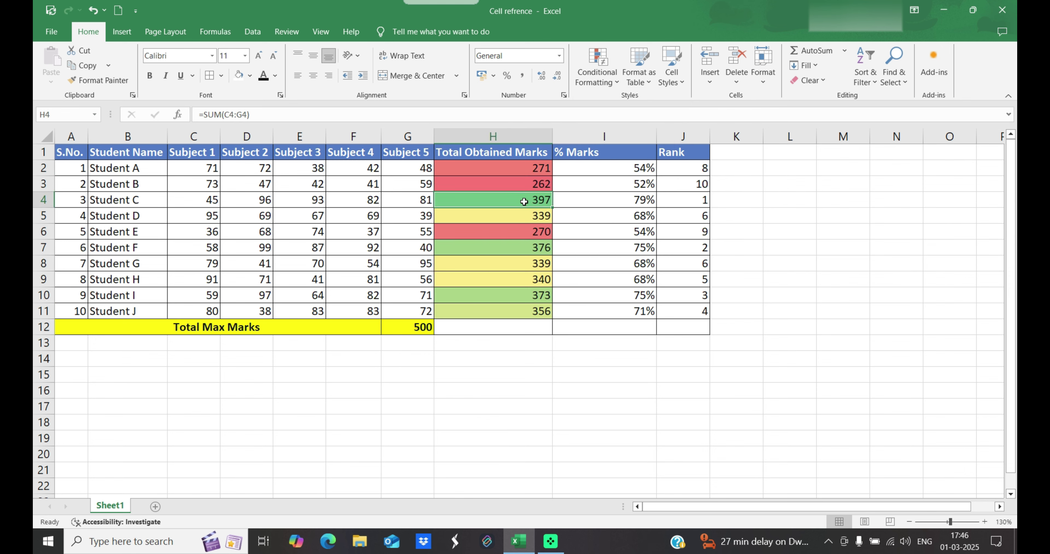
pyautogui.click(530, 278)
pyautogui.click(532, 261)
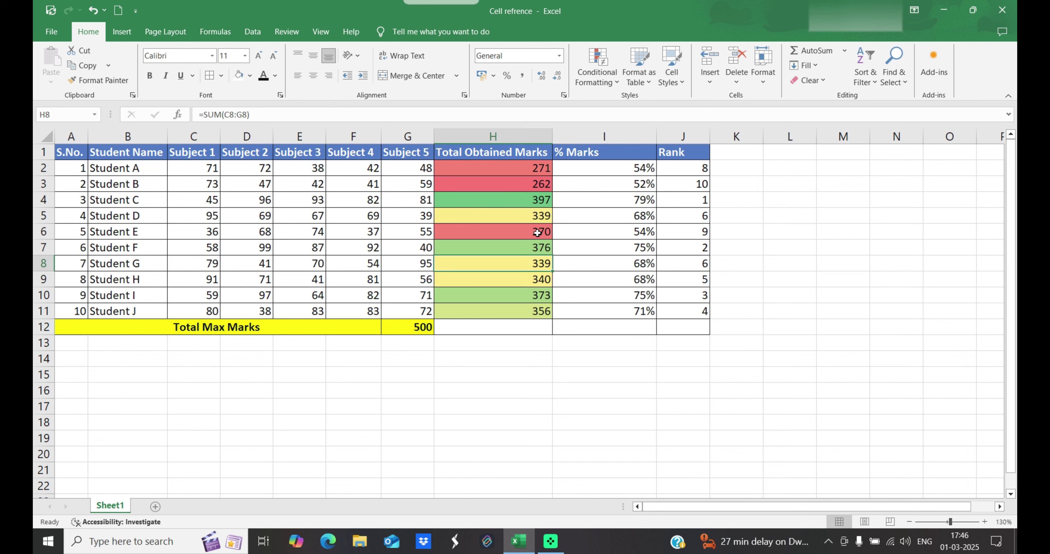
pyautogui.click(535, 219)
pyautogui.moveTo(530, 167); pyautogui.dragTo(531, 182)
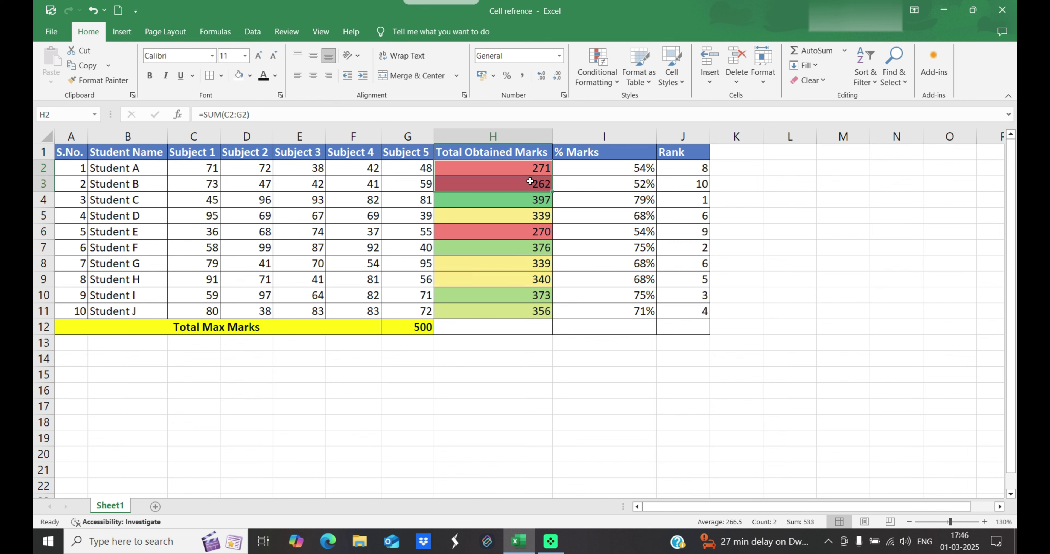
pyautogui.click(543, 246)
pyautogui.click(536, 232)
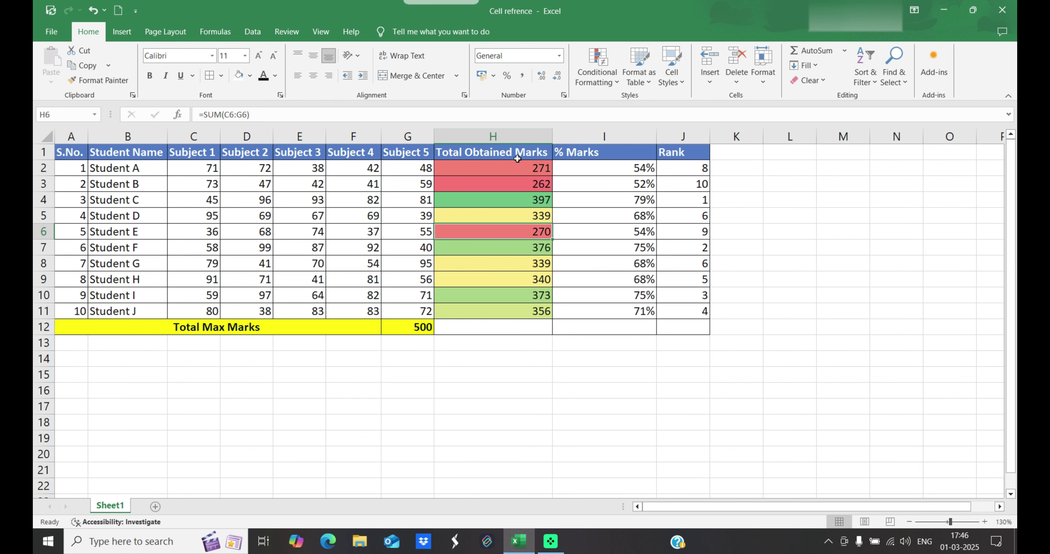
# Try to sort the student table by Total Obtained Marks in ascending order
pyautogui.click(523, 149)
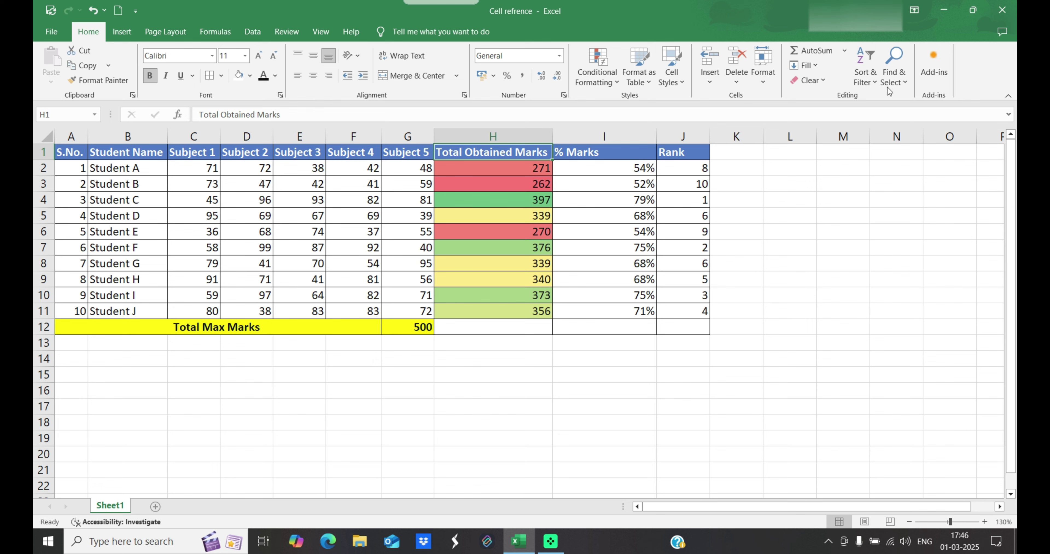
pyautogui.click(865, 76)
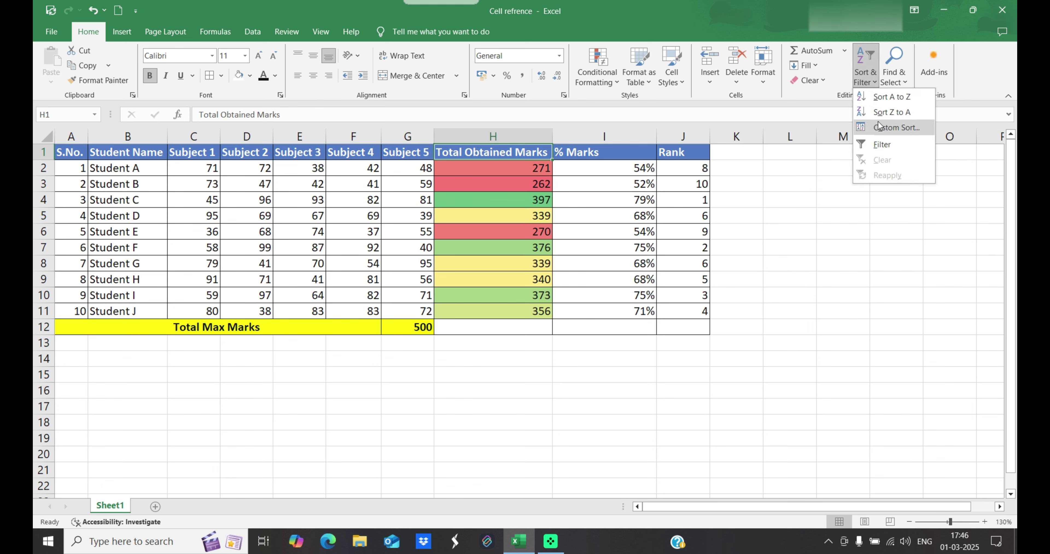
pyautogui.click(892, 98)
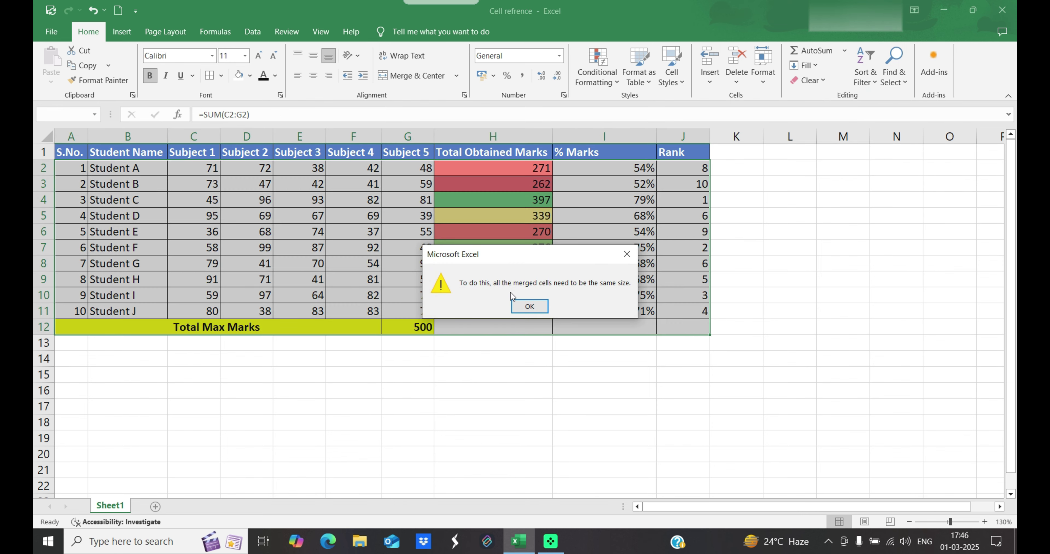
pyautogui.click(530, 307)
pyautogui.click(736, 313)
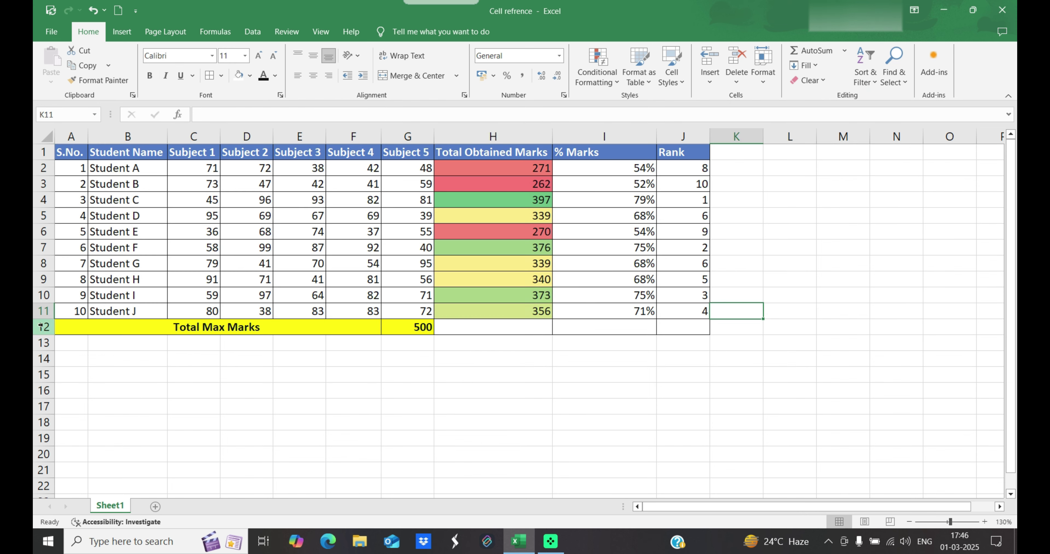
# Insert a blank row above the Total Max Marks row and sort the students by Total Obtained Marks in ascending order
pyautogui.rightClick(47, 332)
pyautogui.click(75, 227)
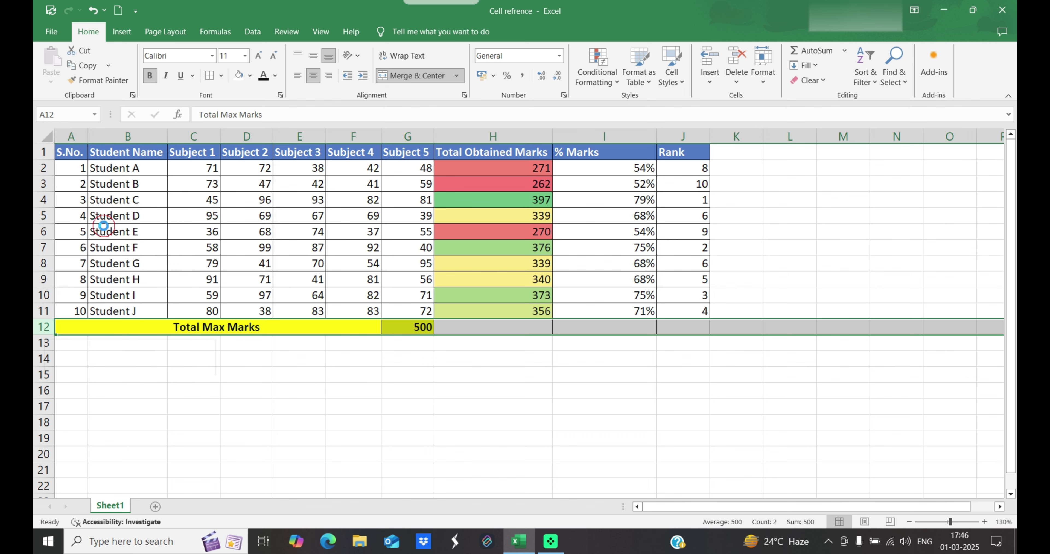
pyautogui.click(500, 155)
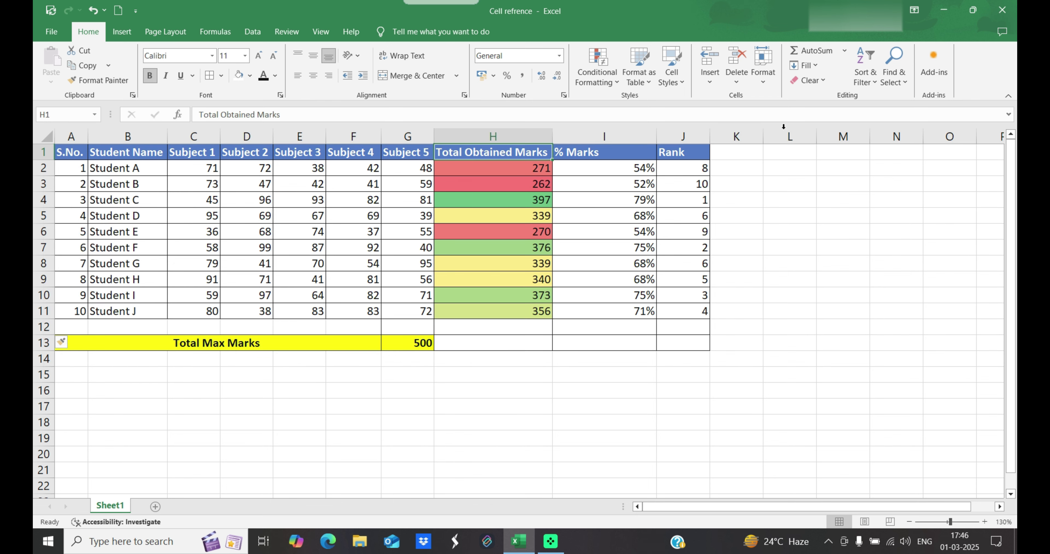
pyautogui.click(873, 83)
pyautogui.click(891, 98)
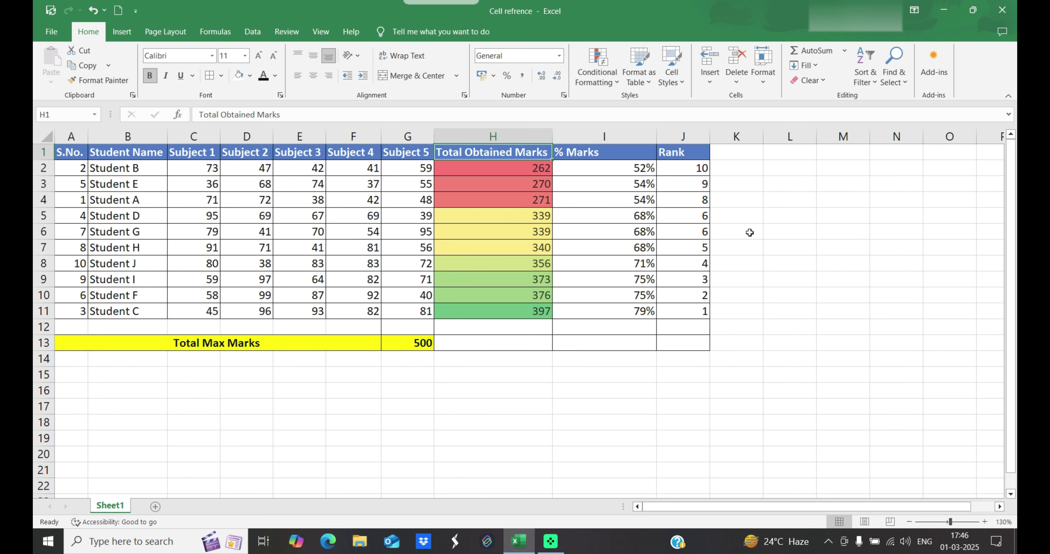
# Examine how the color scale runs through the sorted totals in H2:H11
pyautogui.moveTo(527, 169)
pyautogui.mouseDown()
pyautogui.moveTo(530, 315)
pyautogui.moveTo(503, 302)
pyautogui.moveTo(512, 166)
pyautogui.mouseUp()
pyautogui.click(534, 263)
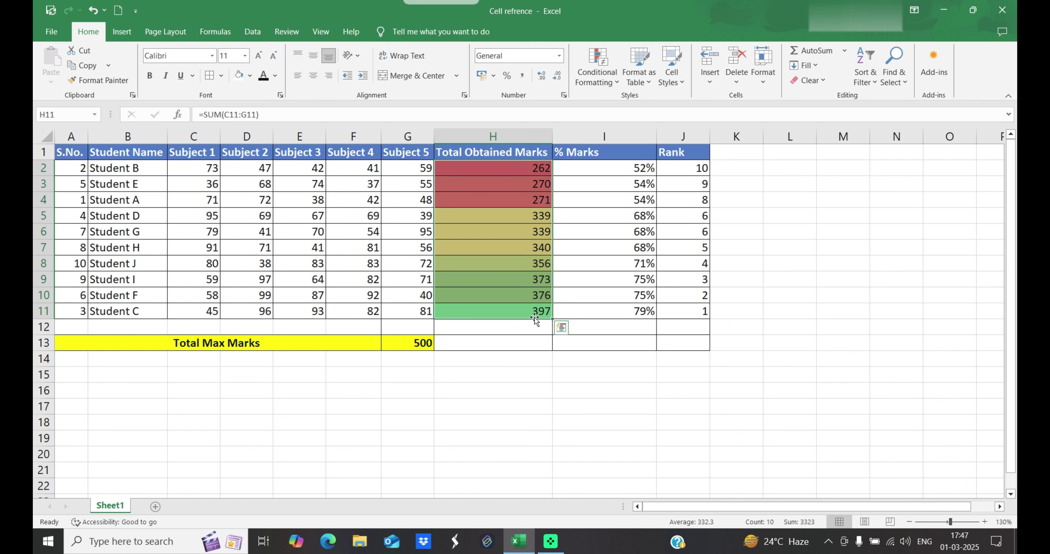
pyautogui.click(555, 295)
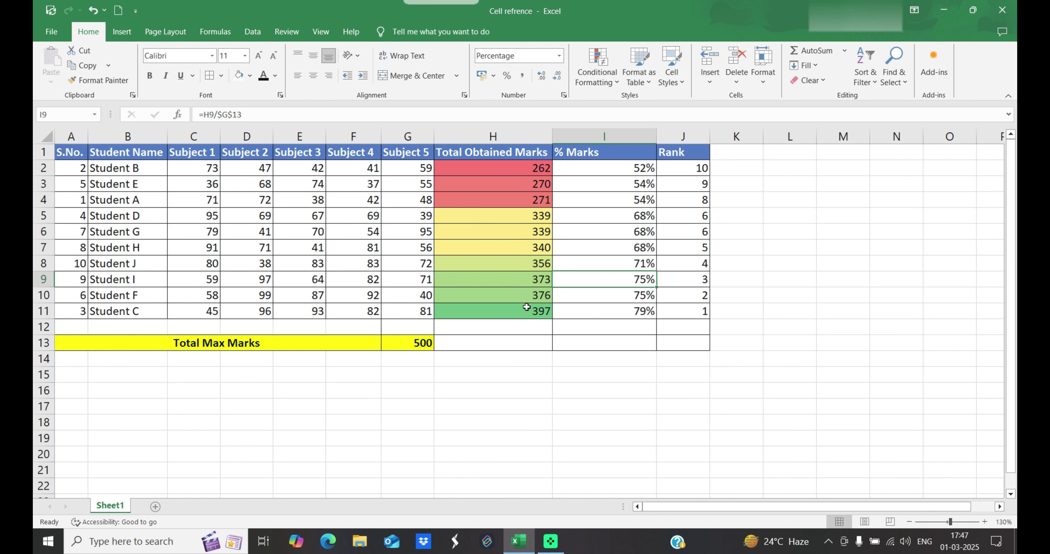
# Preview the directional three-arrow icon set on the two highest totals in H10:H11 without applying it
pyautogui.moveTo(530, 295); pyautogui.dragTo(529, 311)
pyautogui.click(602, 81)
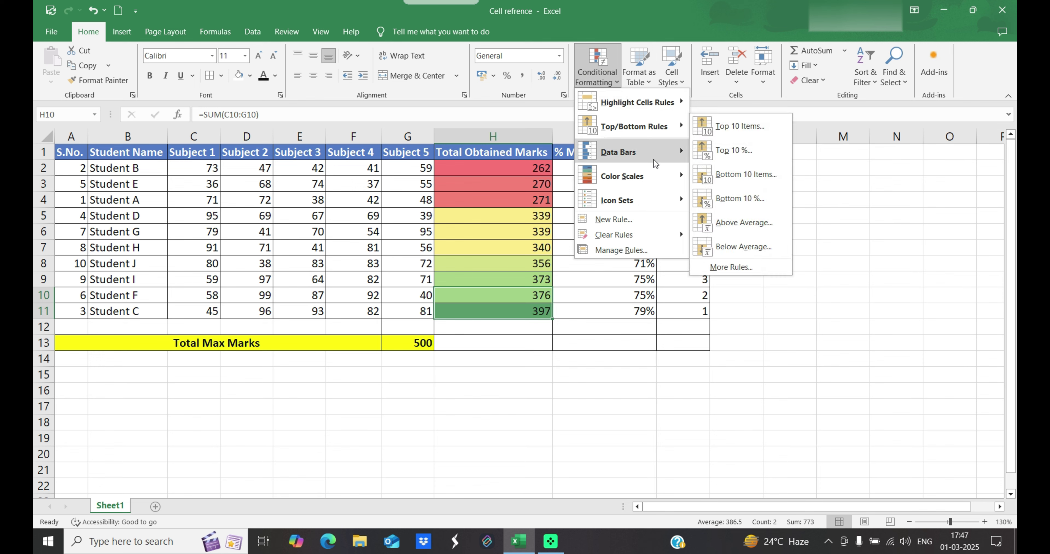
pyautogui.moveTo(683, 198)
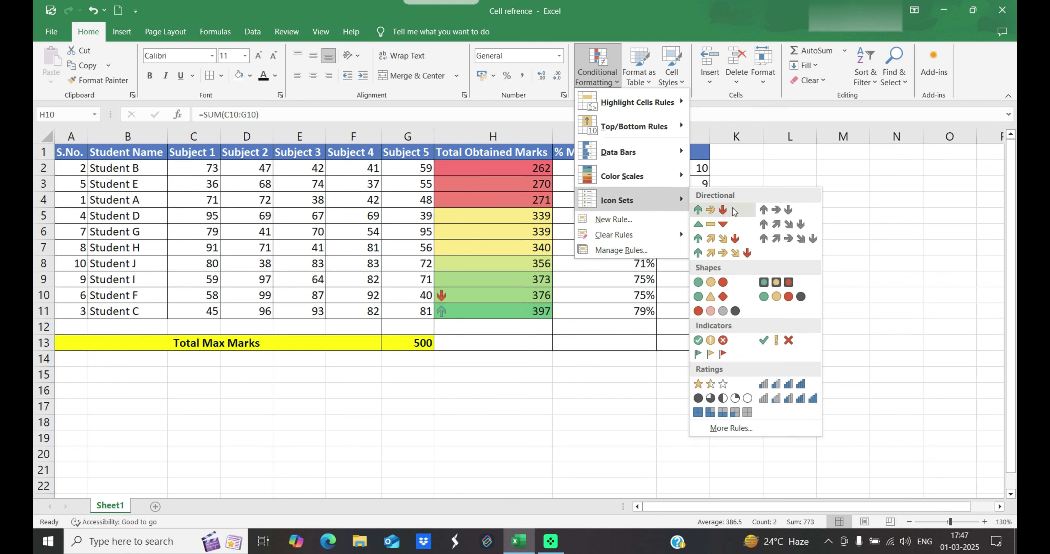
pyautogui.click(586, 345)
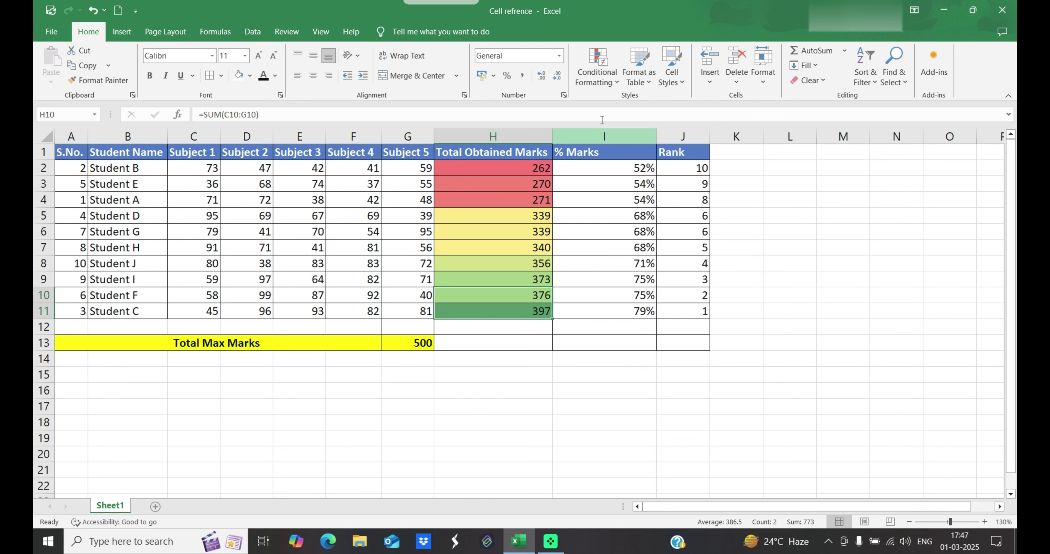
# Clear the color scale rules from the sorted Total Obtained Marks cells H2:H11
pyautogui.click(600, 79)
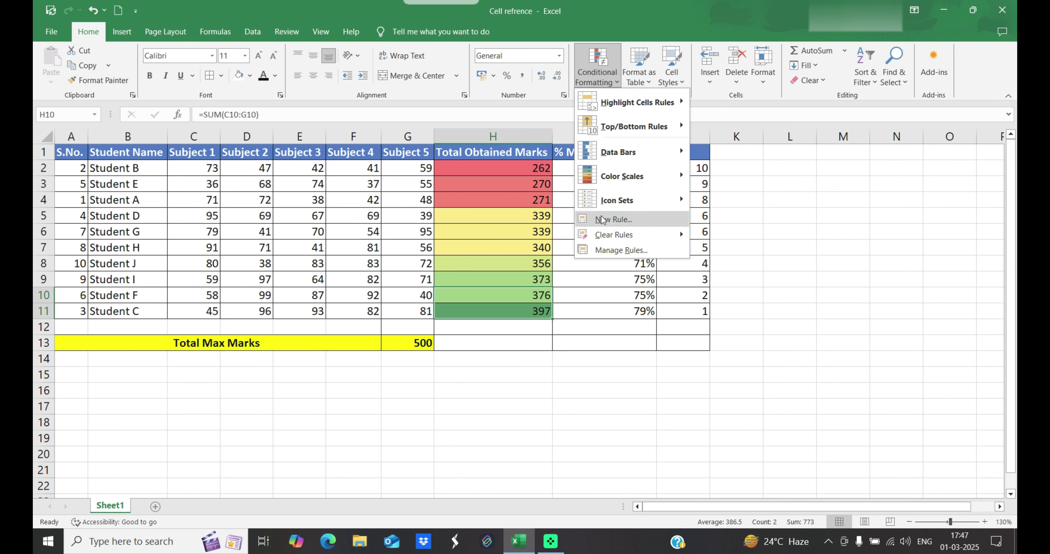
pyautogui.click(522, 182)
pyautogui.click(517, 167)
pyautogui.moveTo(516, 167); pyautogui.dragTo(520, 312)
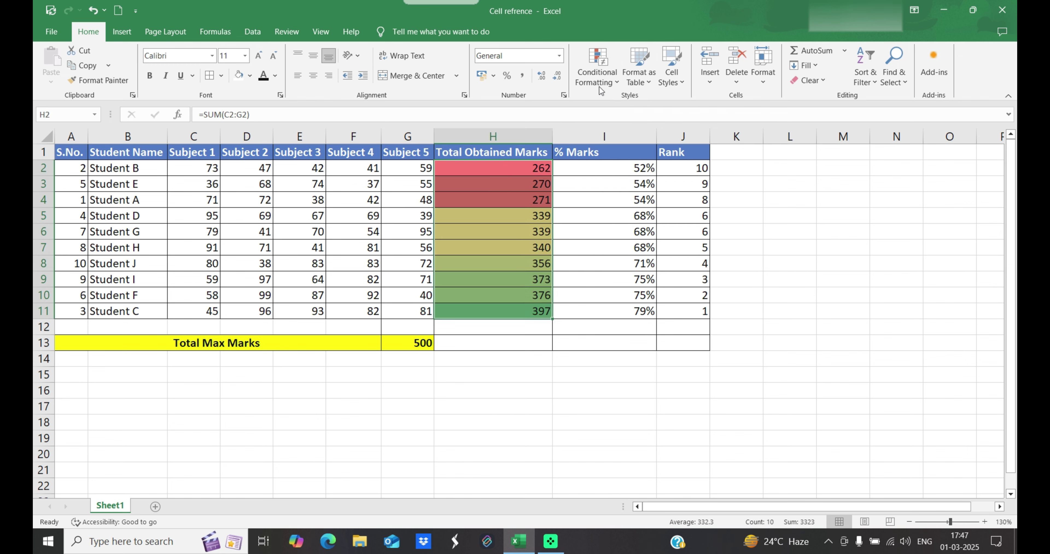
pyautogui.click(599, 83)
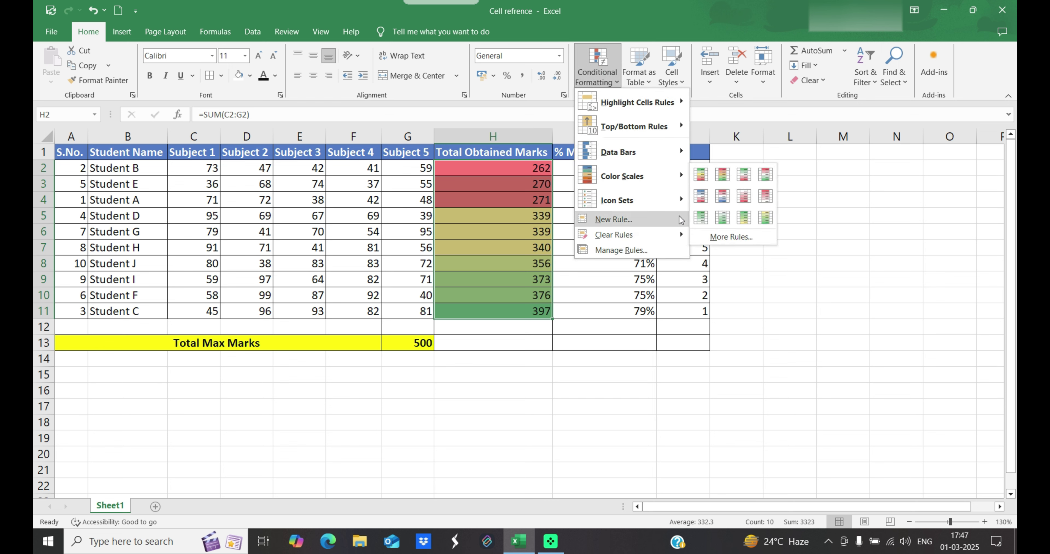
pyautogui.moveTo(652, 234)
pyautogui.click(703, 236)
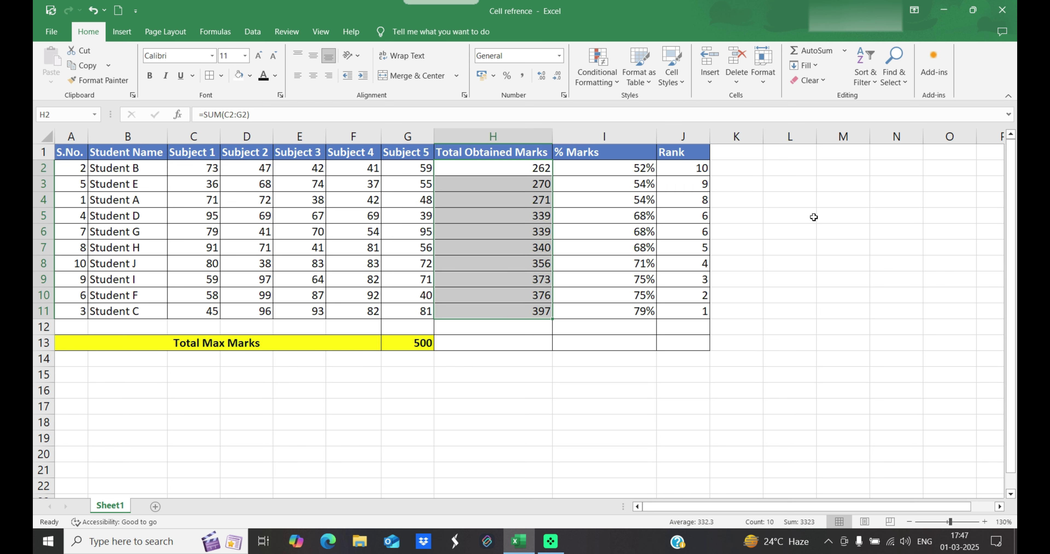
# Undo the rule clearing, the sort, the row insertion and the color scale
pyautogui.hotkey('ctrl', 'z')
pyautogui.hotkey('ctrl', 'z')
pyautogui.hotkey('ctrl', 'z')
pyautogui.hotkey('ctrl', 'z')
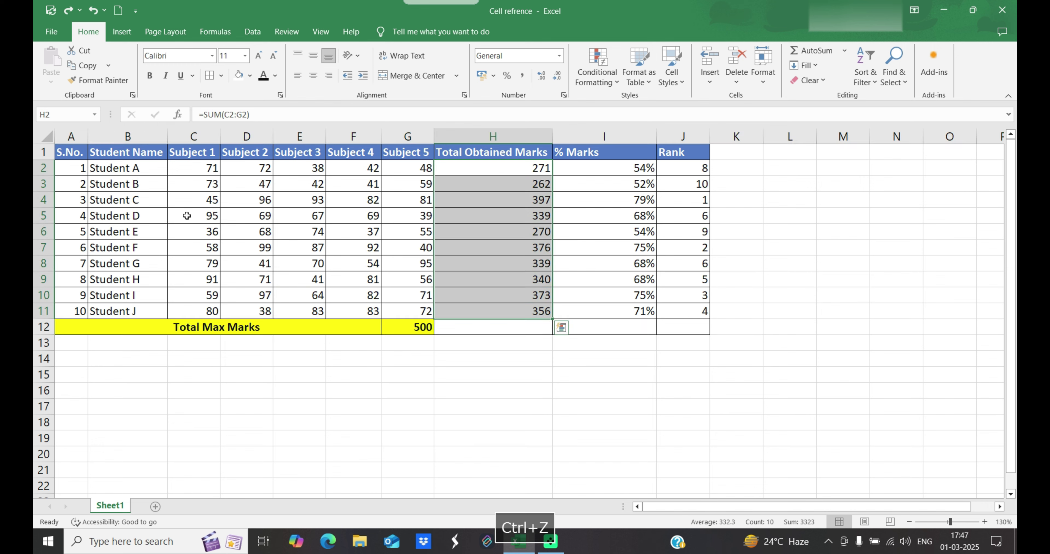
# Browse the Format as Table style gallery without applying a style
pyautogui.click(483, 230)
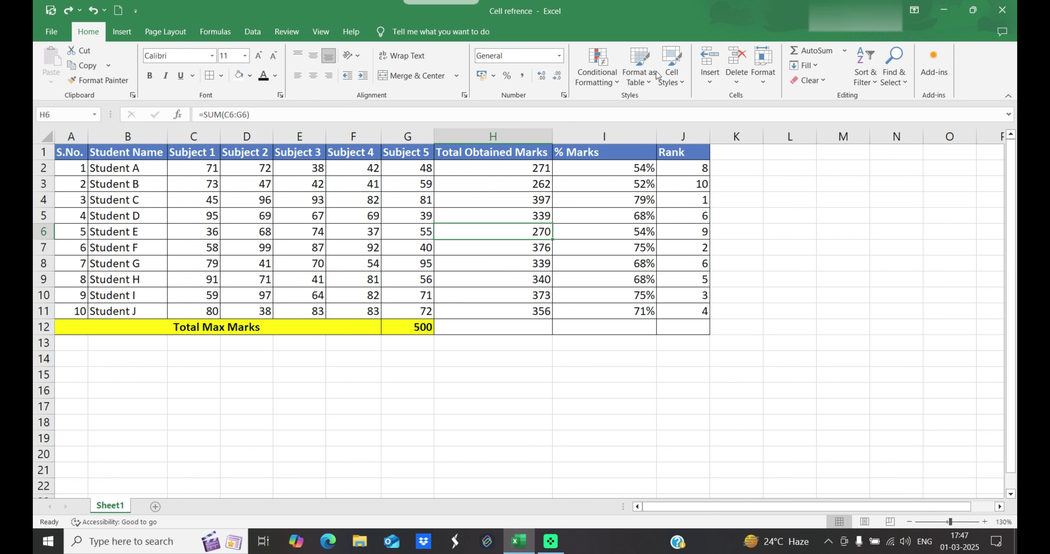
pyautogui.click(641, 81)
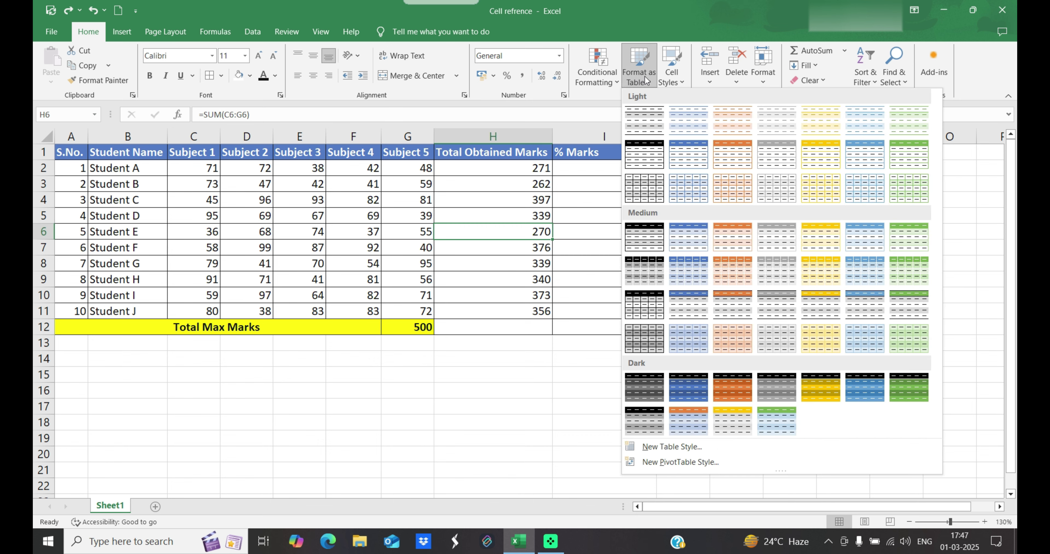
pyautogui.click(457, 233)
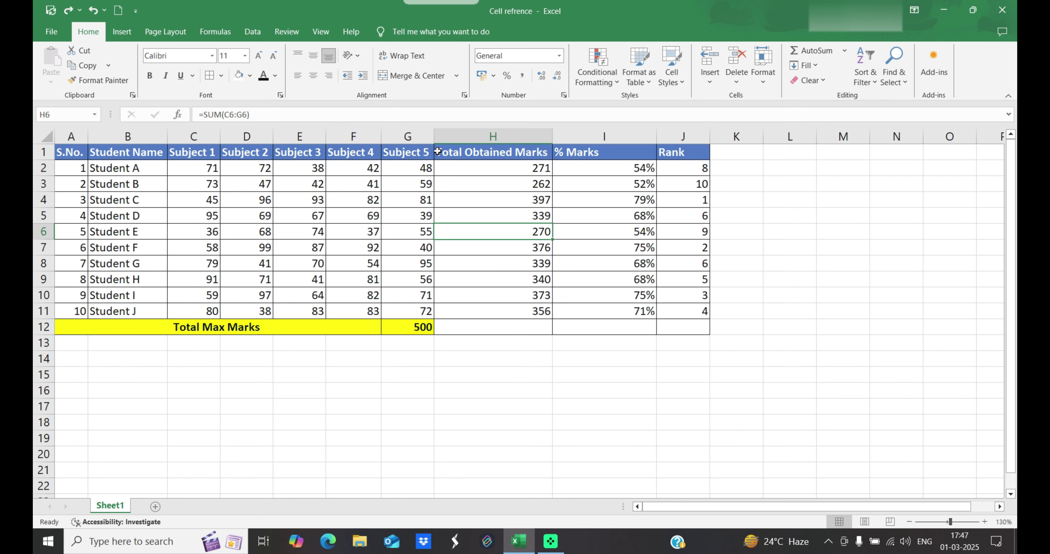
# Review the rows of Student A, Student B and Student C one at a time
pyautogui.moveTo(97, 168); pyautogui.dragTo(46, 172)
pyautogui.click(42, 185)
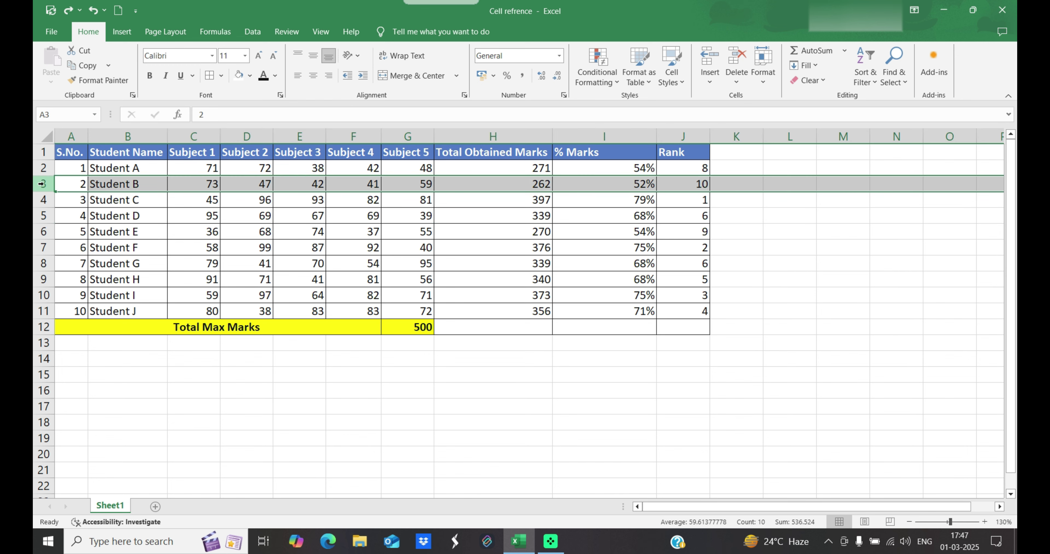
pyautogui.click(41, 202)
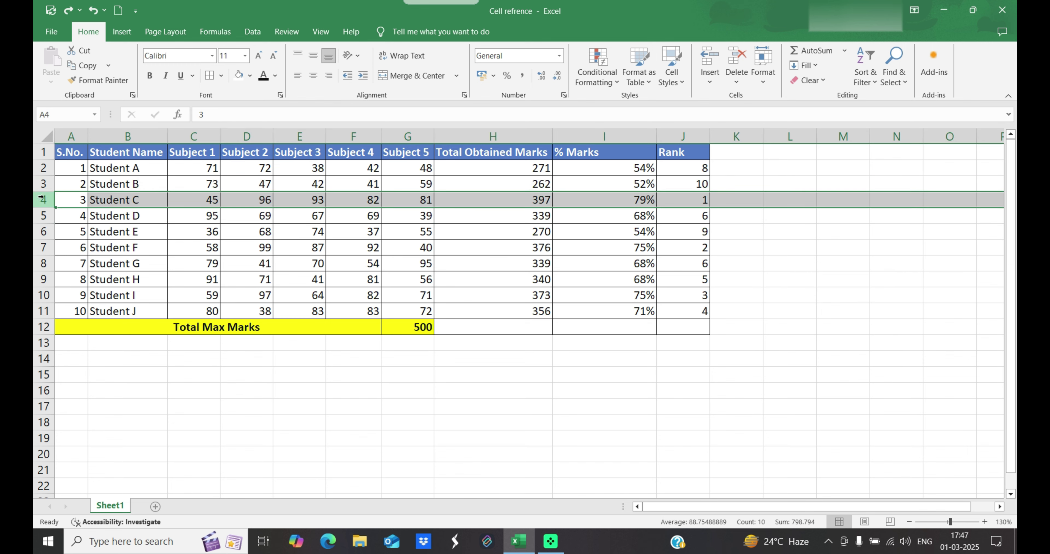
pyautogui.click(41, 170)
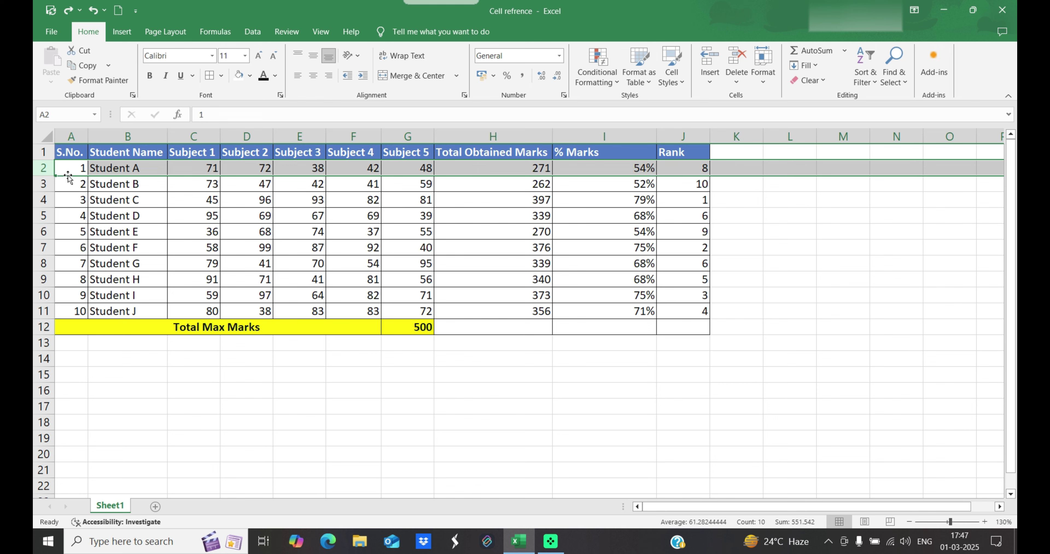
pyautogui.click(287, 187)
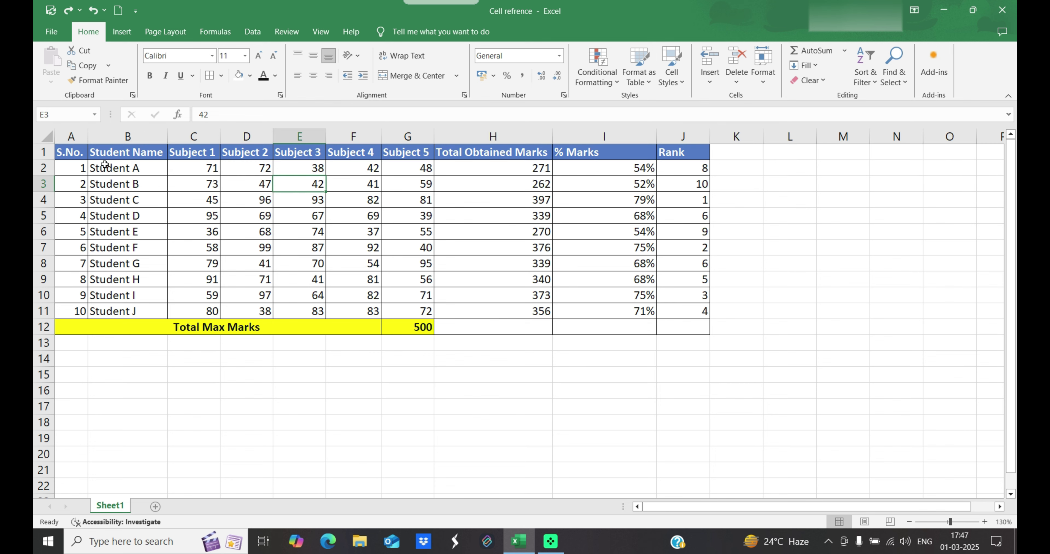
# Select Student A's row A2:J2 and look through the border and fill color options without applying any
pyautogui.click(43, 168)
pyautogui.moveTo(72, 168); pyautogui.dragTo(681, 167)
pyautogui.click(219, 81)
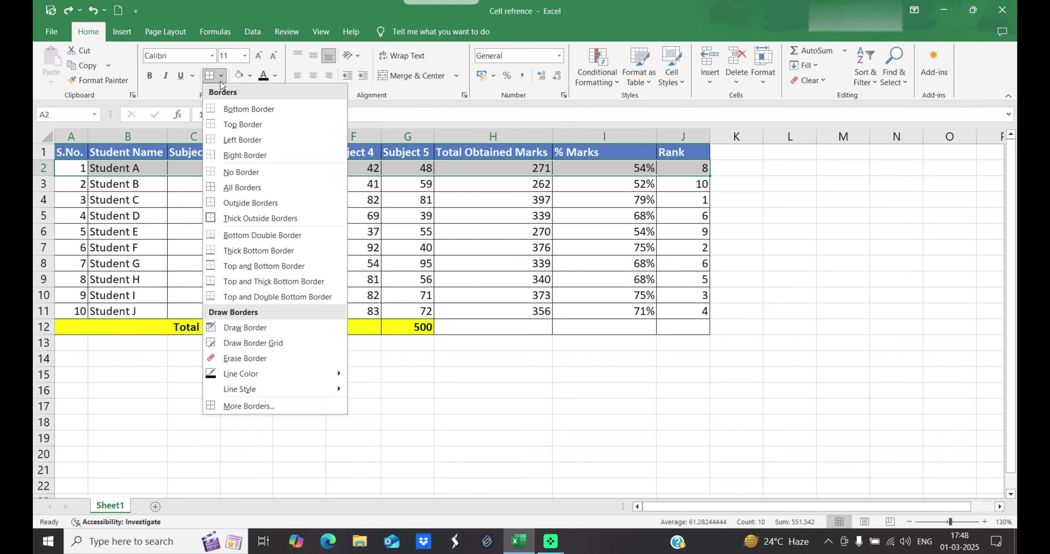
pyautogui.click(250, 77)
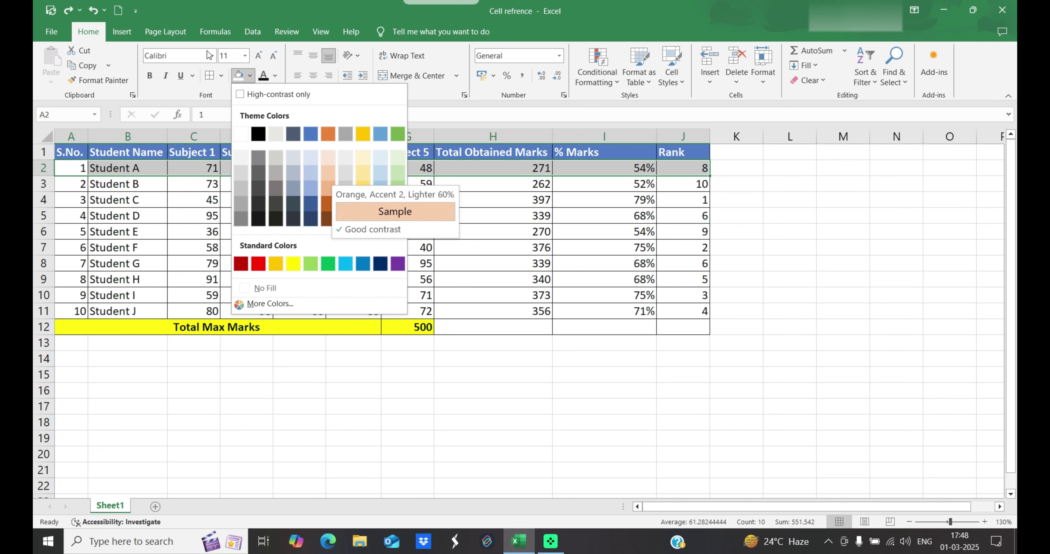
pyautogui.click(250, 81)
pyautogui.click(283, 198)
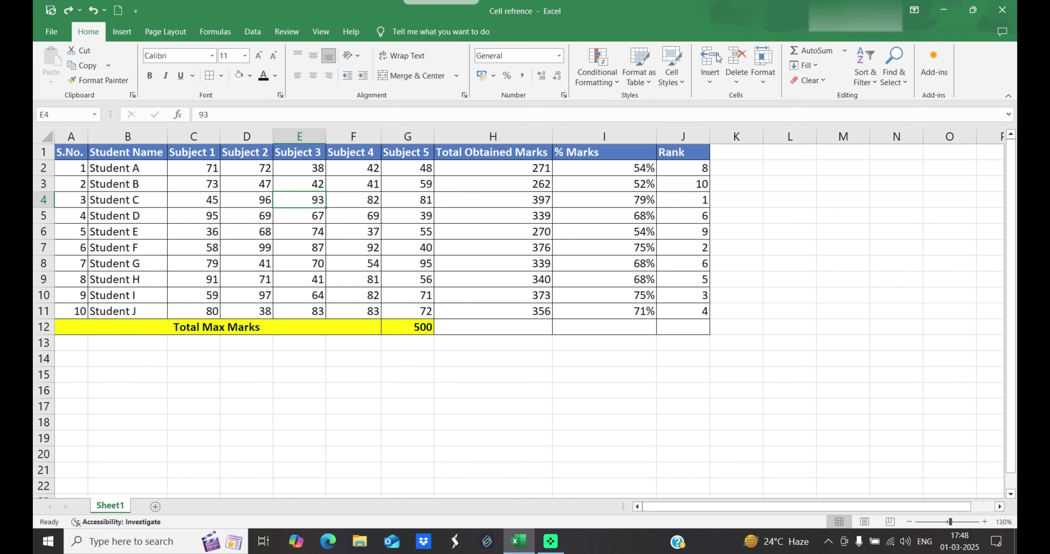
# Format the range A1:J12 as a table with headers, using the black and grey style from the Dark group
pyautogui.click(641, 81)
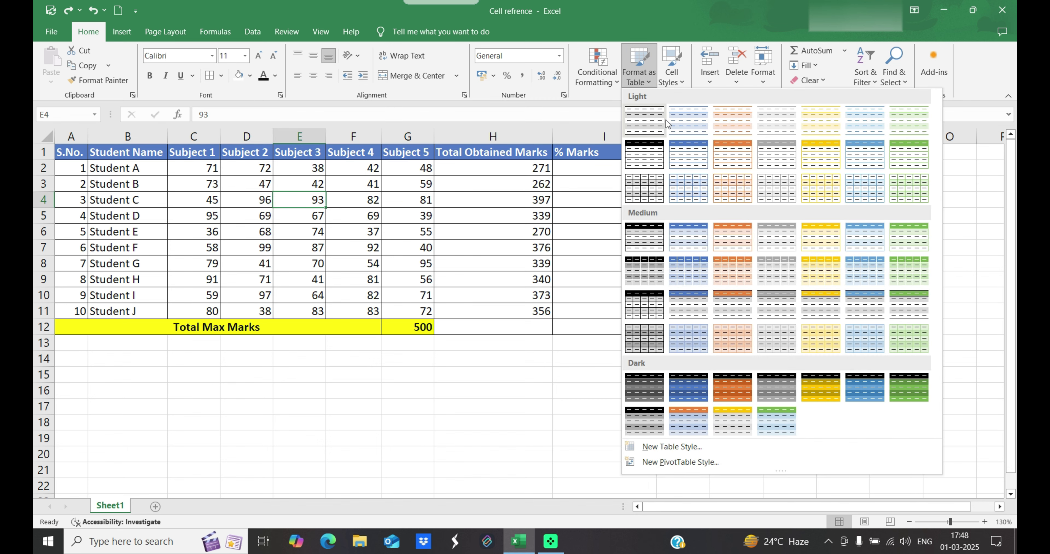
pyautogui.click(640, 391)
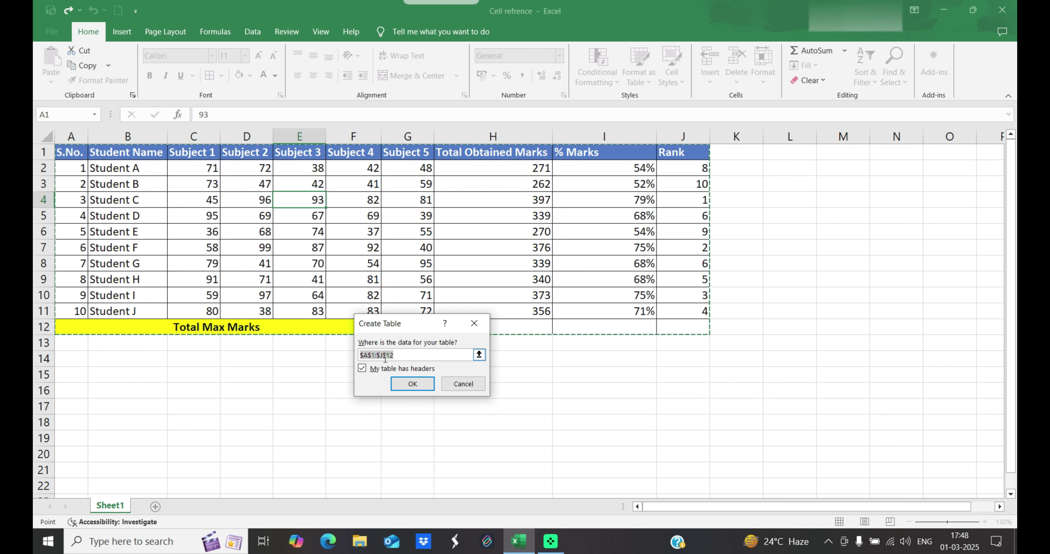
pyautogui.click(413, 383)
# Inspect the Total Obtained Marks and % Marks cells and look through the font color options without applying any
pyautogui.click(593, 256)
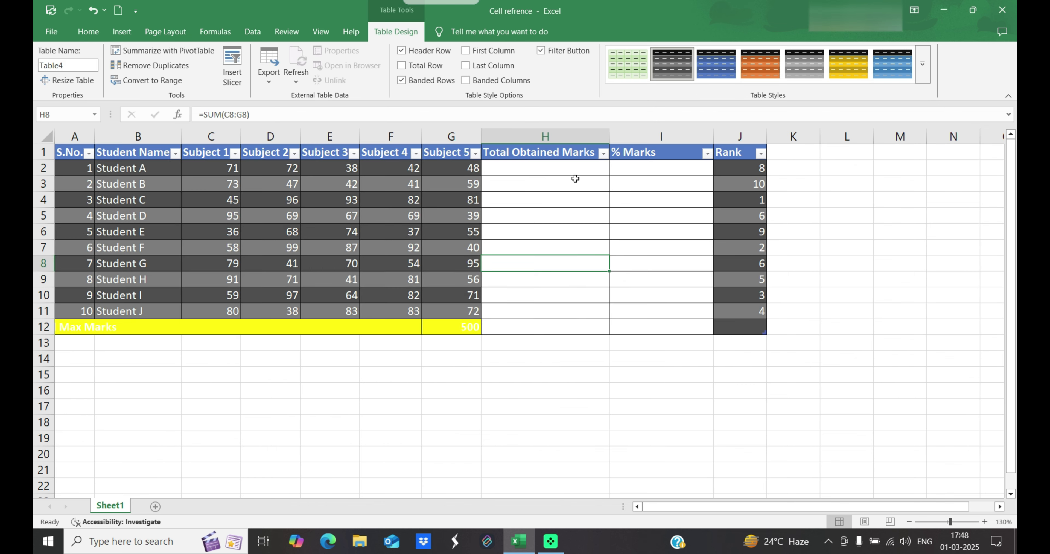
pyautogui.click(669, 170)
pyautogui.click(521, 169)
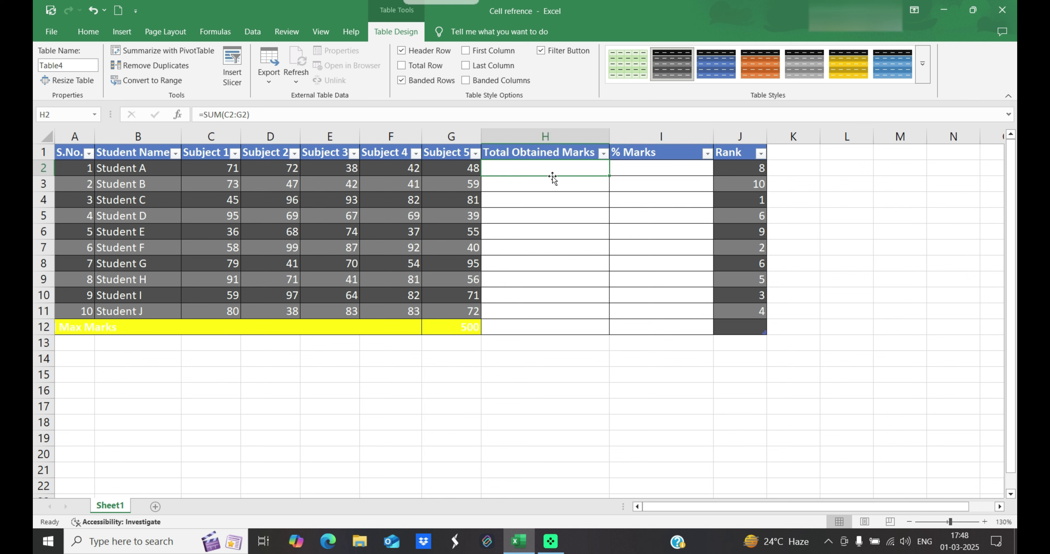
pyautogui.click(640, 168)
pyautogui.click(519, 170)
pyautogui.click(88, 32)
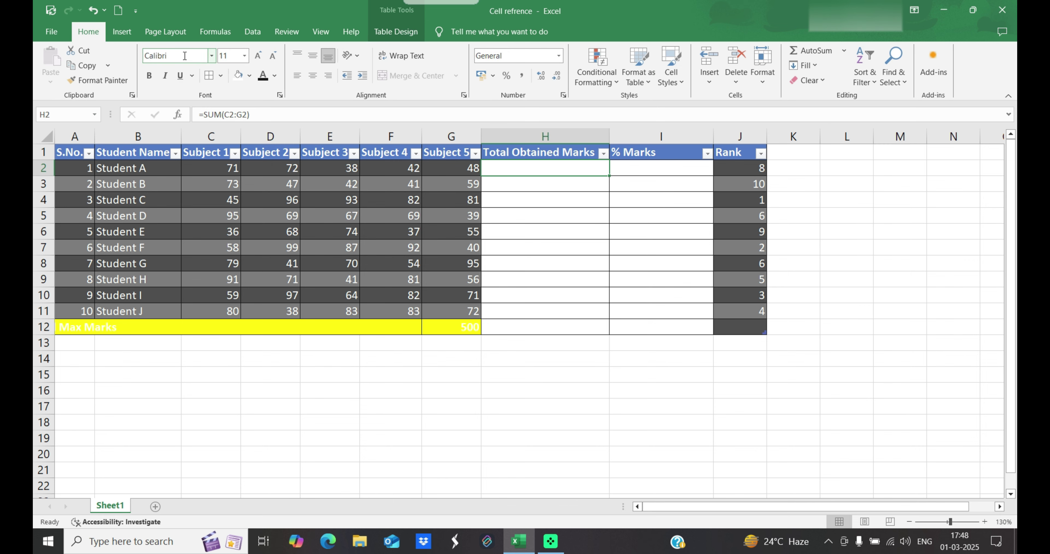
pyautogui.click(275, 76)
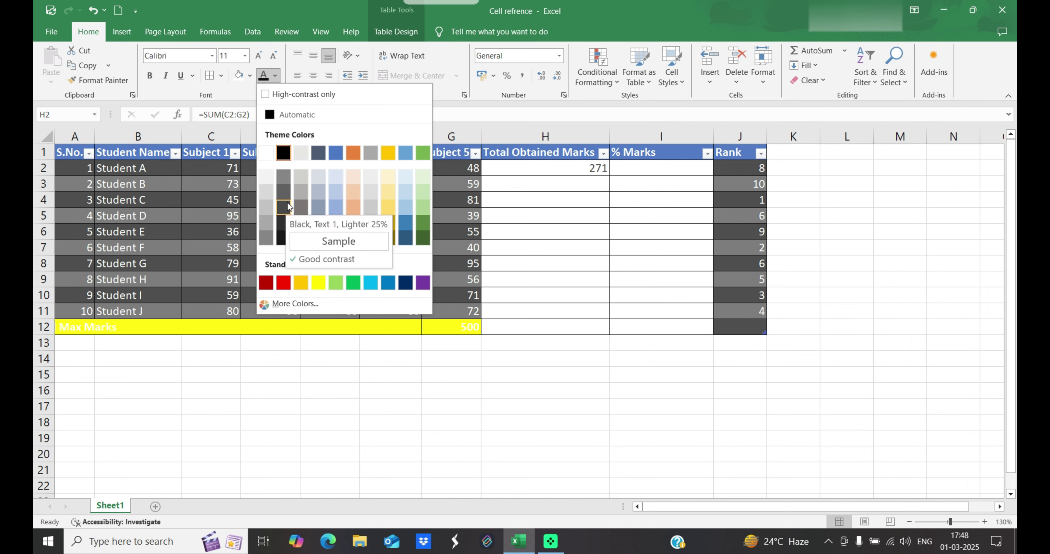
pyautogui.click(554, 211)
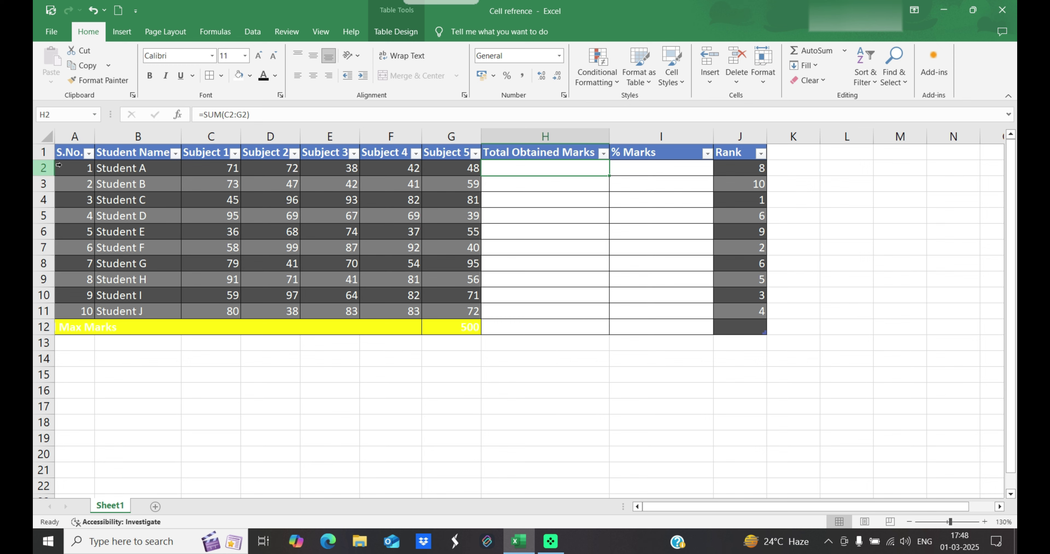
# Copy Student A's name cell B2 and paste only its formatting onto the marks and percentage cells H2:I11
pyautogui.click(119, 168)
pyautogui.rightClick(121, 170)
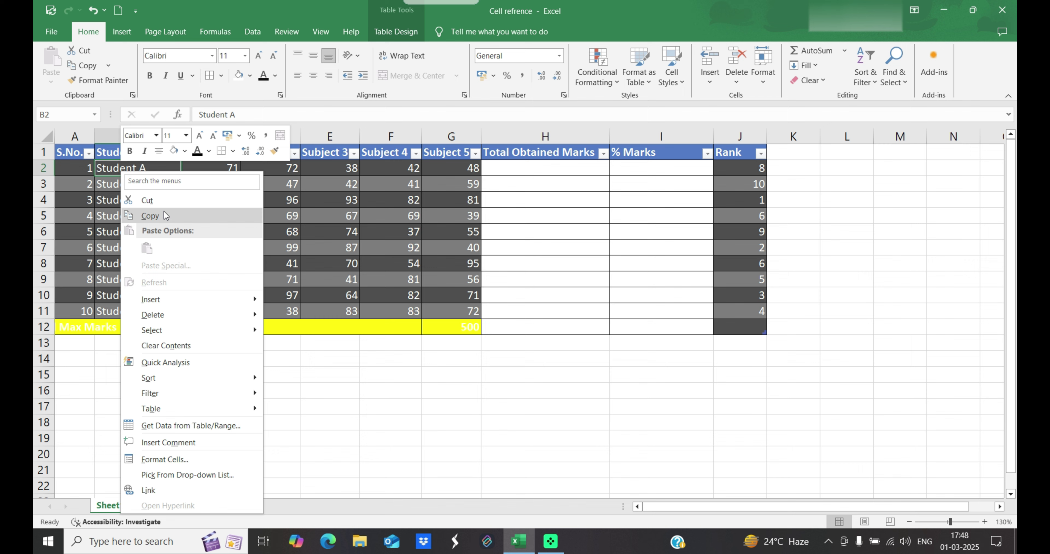
pyautogui.click(150, 216)
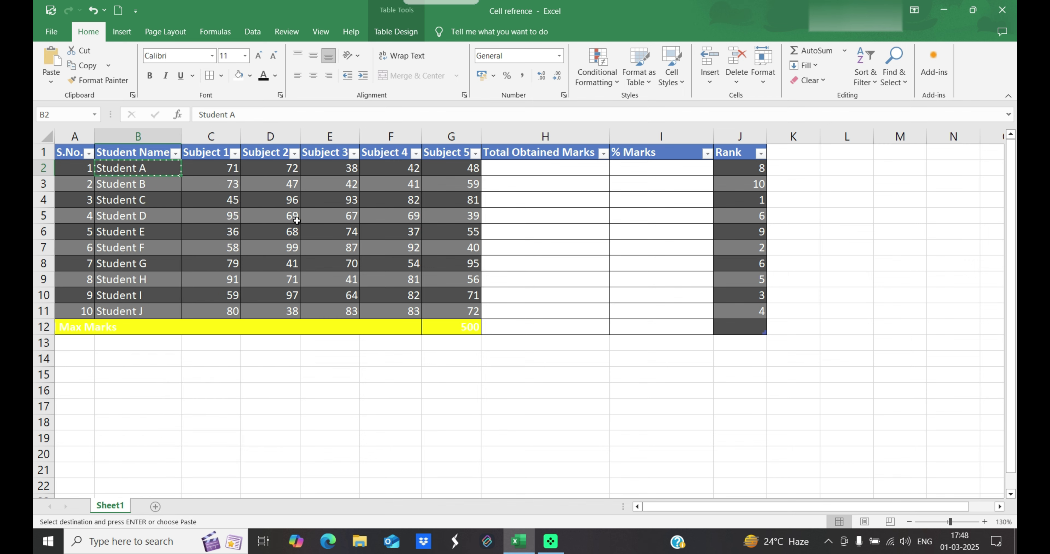
pyautogui.moveTo(536, 170); pyautogui.dragTo(658, 311)
pyautogui.hotkey('ctrl', 'v')
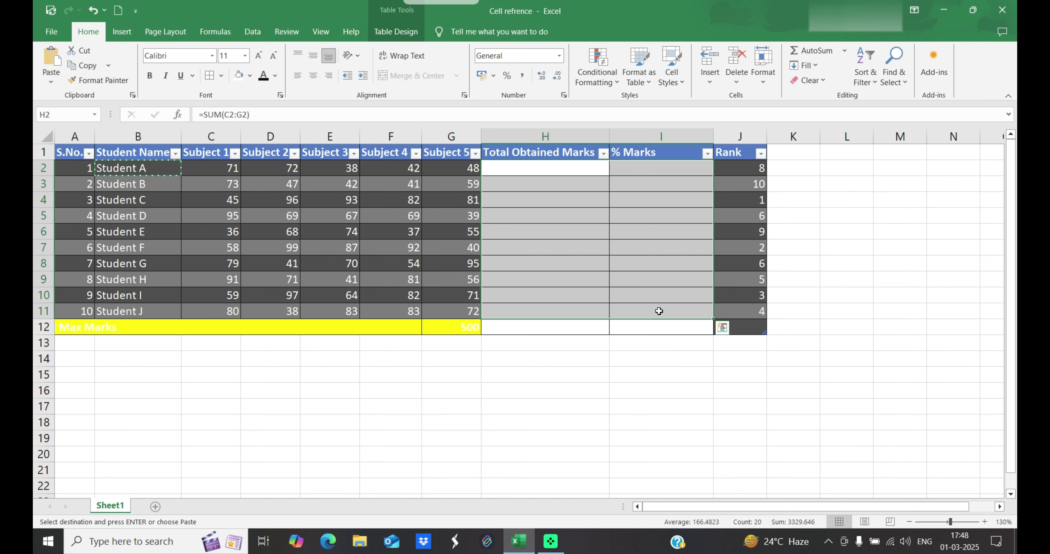
pyautogui.rightClick(537, 189)
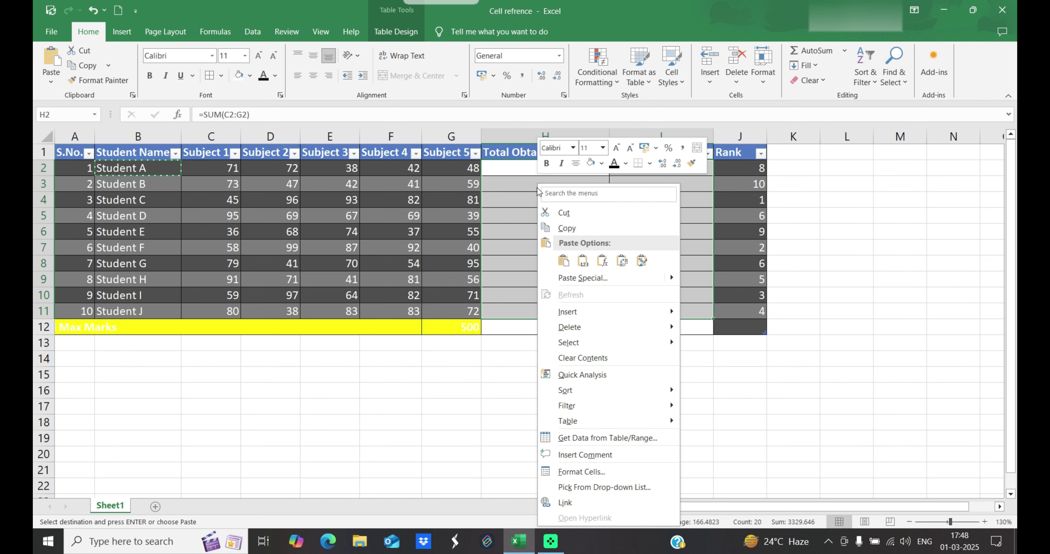
pyautogui.click(584, 263)
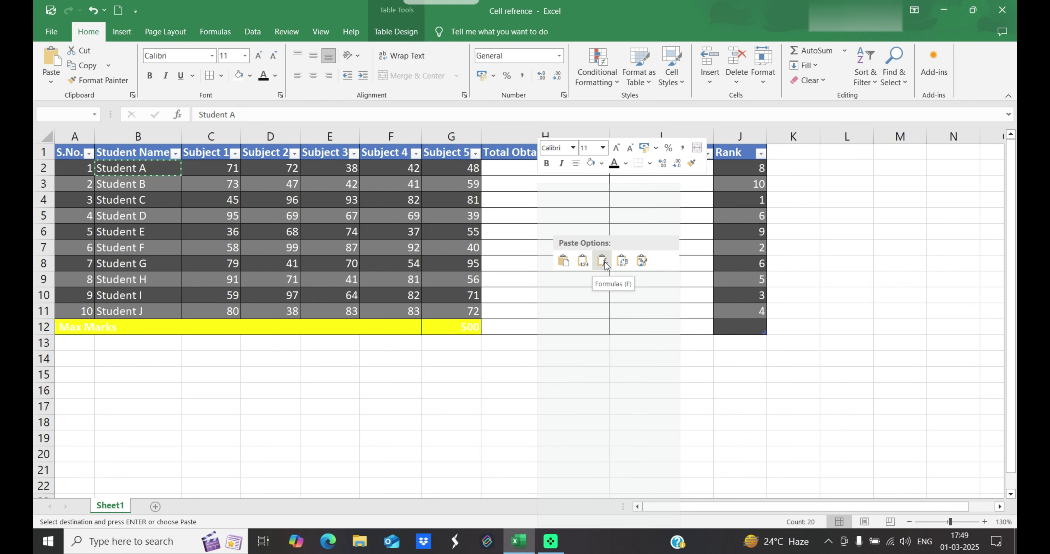
pyautogui.click(640, 262)
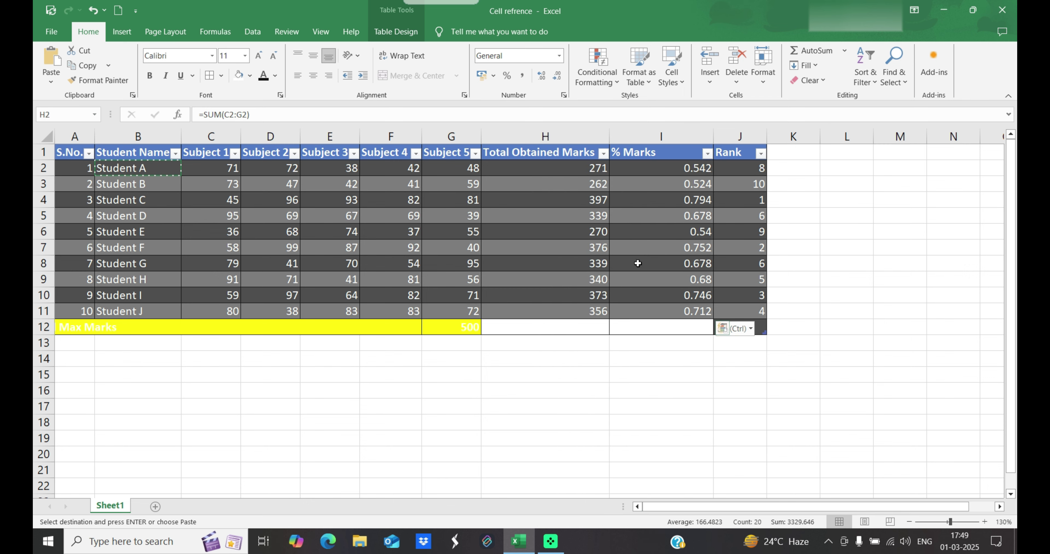
pyautogui.click(887, 263)
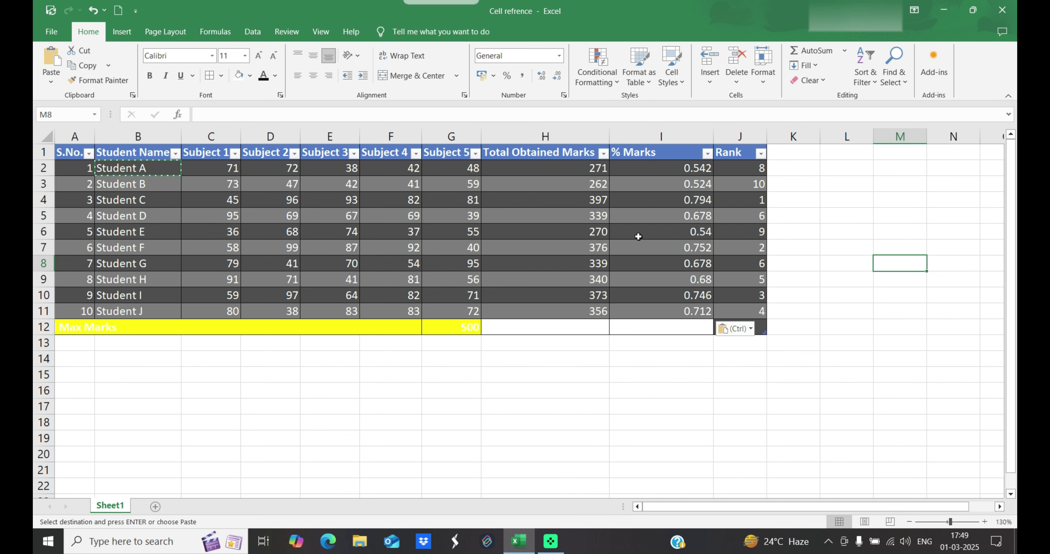
# Apply the percentage number format to the % Marks values in I2:I11
pyautogui.moveTo(661, 171); pyautogui.dragTo(671, 314)
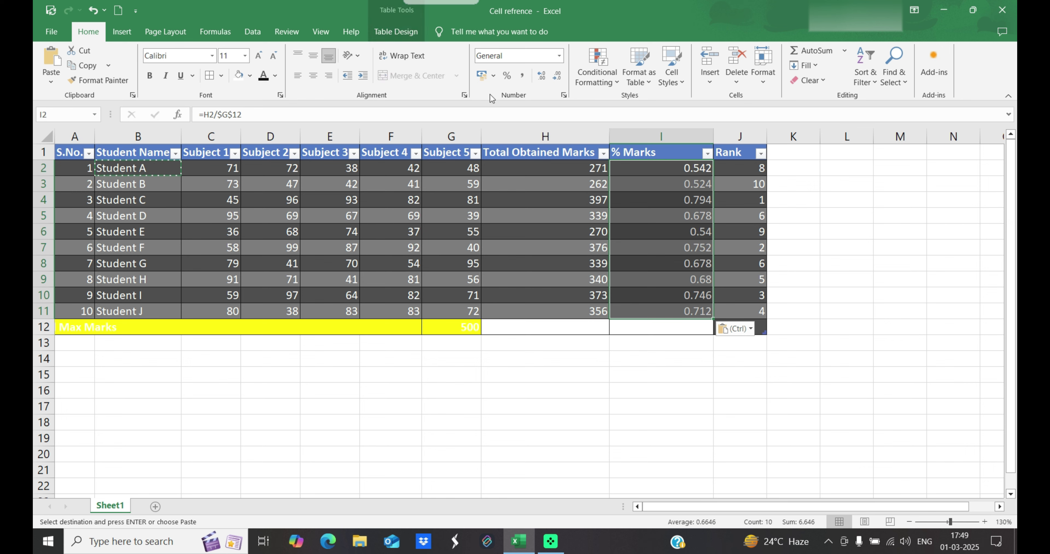
pyautogui.click(506, 76)
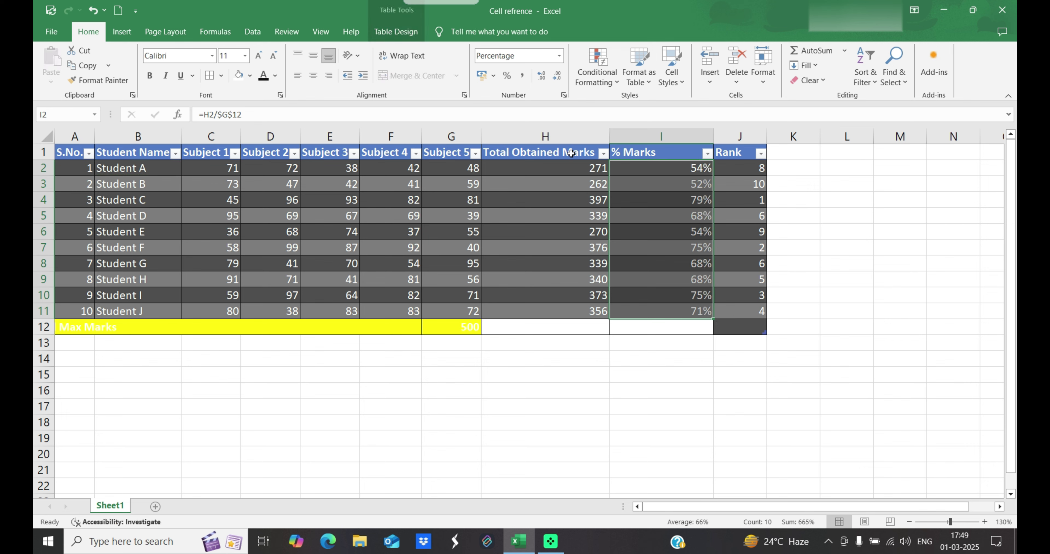
pyautogui.click(919, 243)
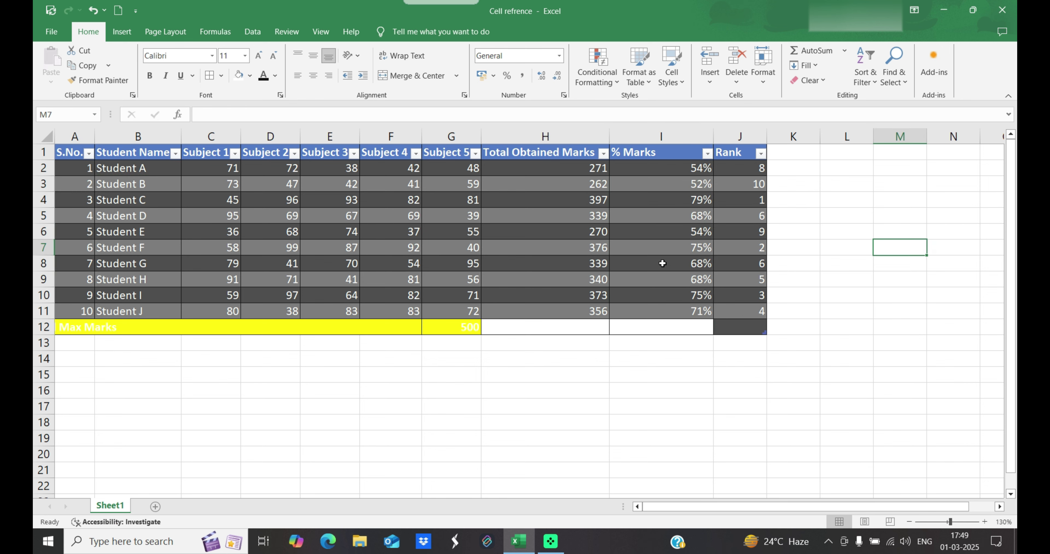
# Select the Rank cells J2:J10
pyautogui.click(847, 199)
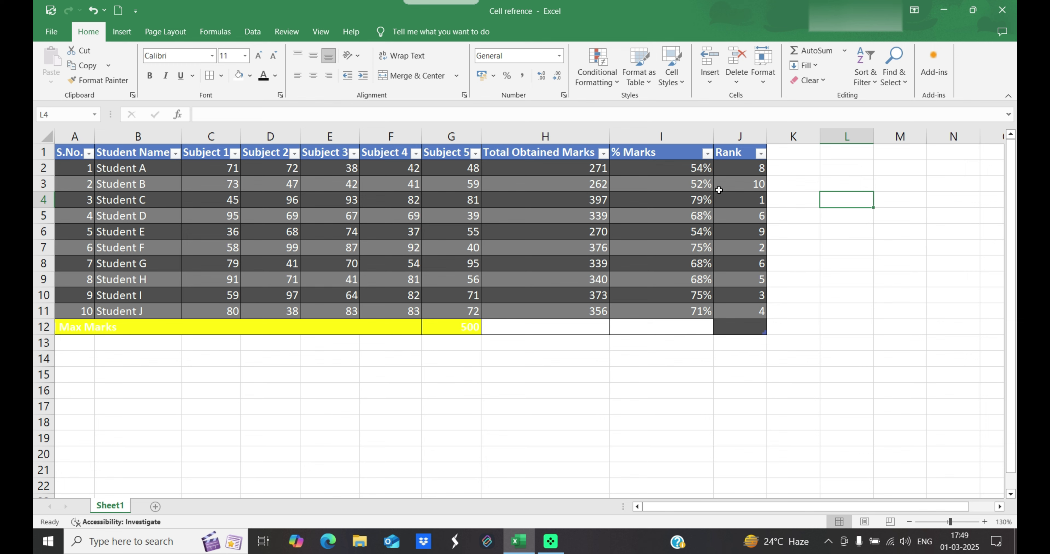
pyautogui.moveTo(755, 174); pyautogui.dragTo(754, 295)
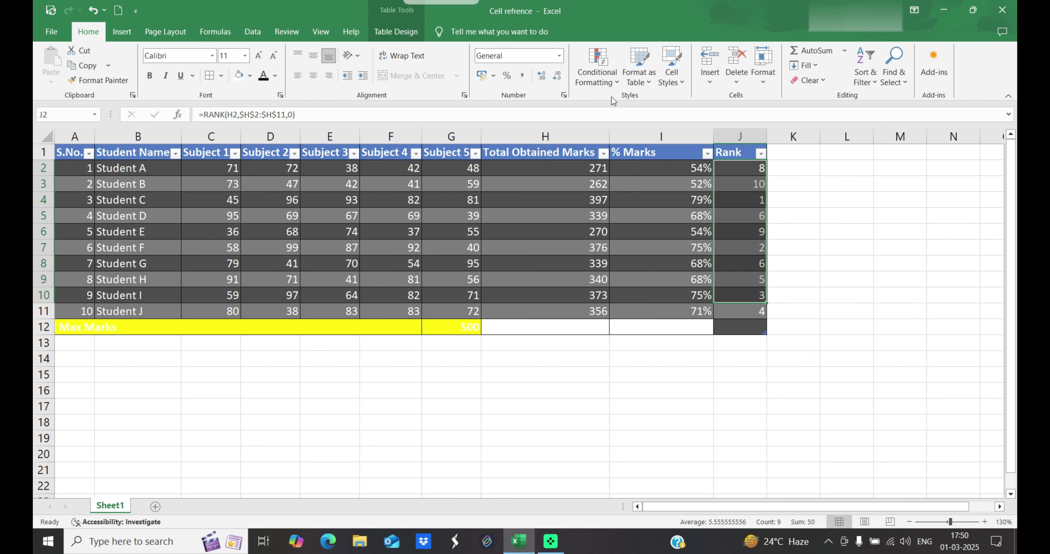